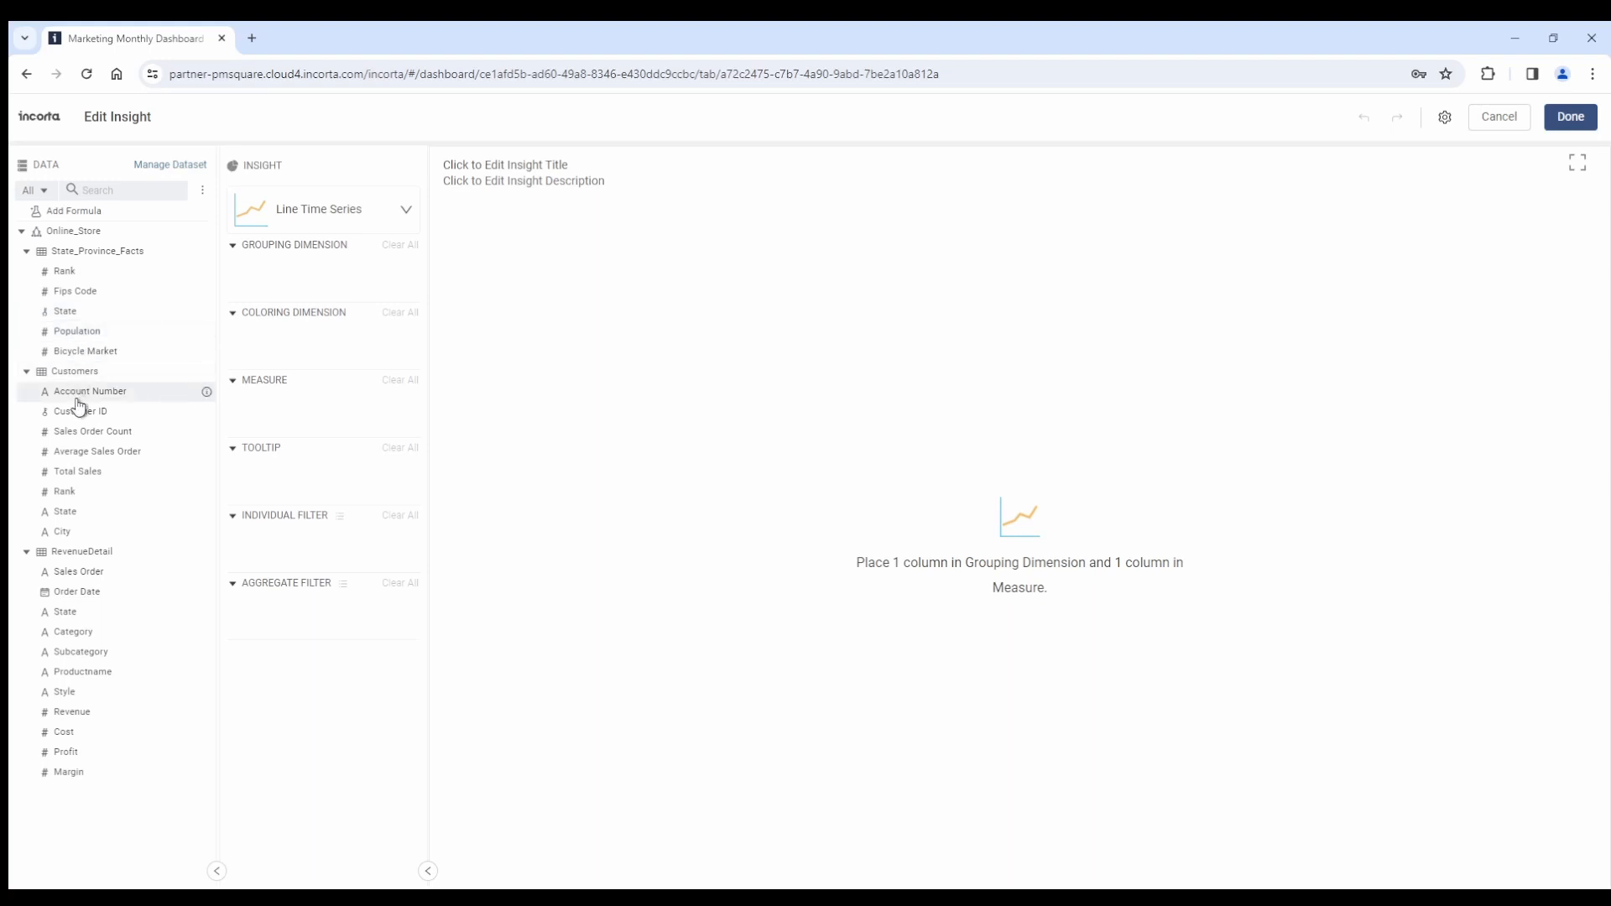
# Replace the Customers, RevenueDetail and State_Province_Facts views in the dataset with the MonthlyRevenueSummary view of Online_Store.
pyautogui.click(178, 166)
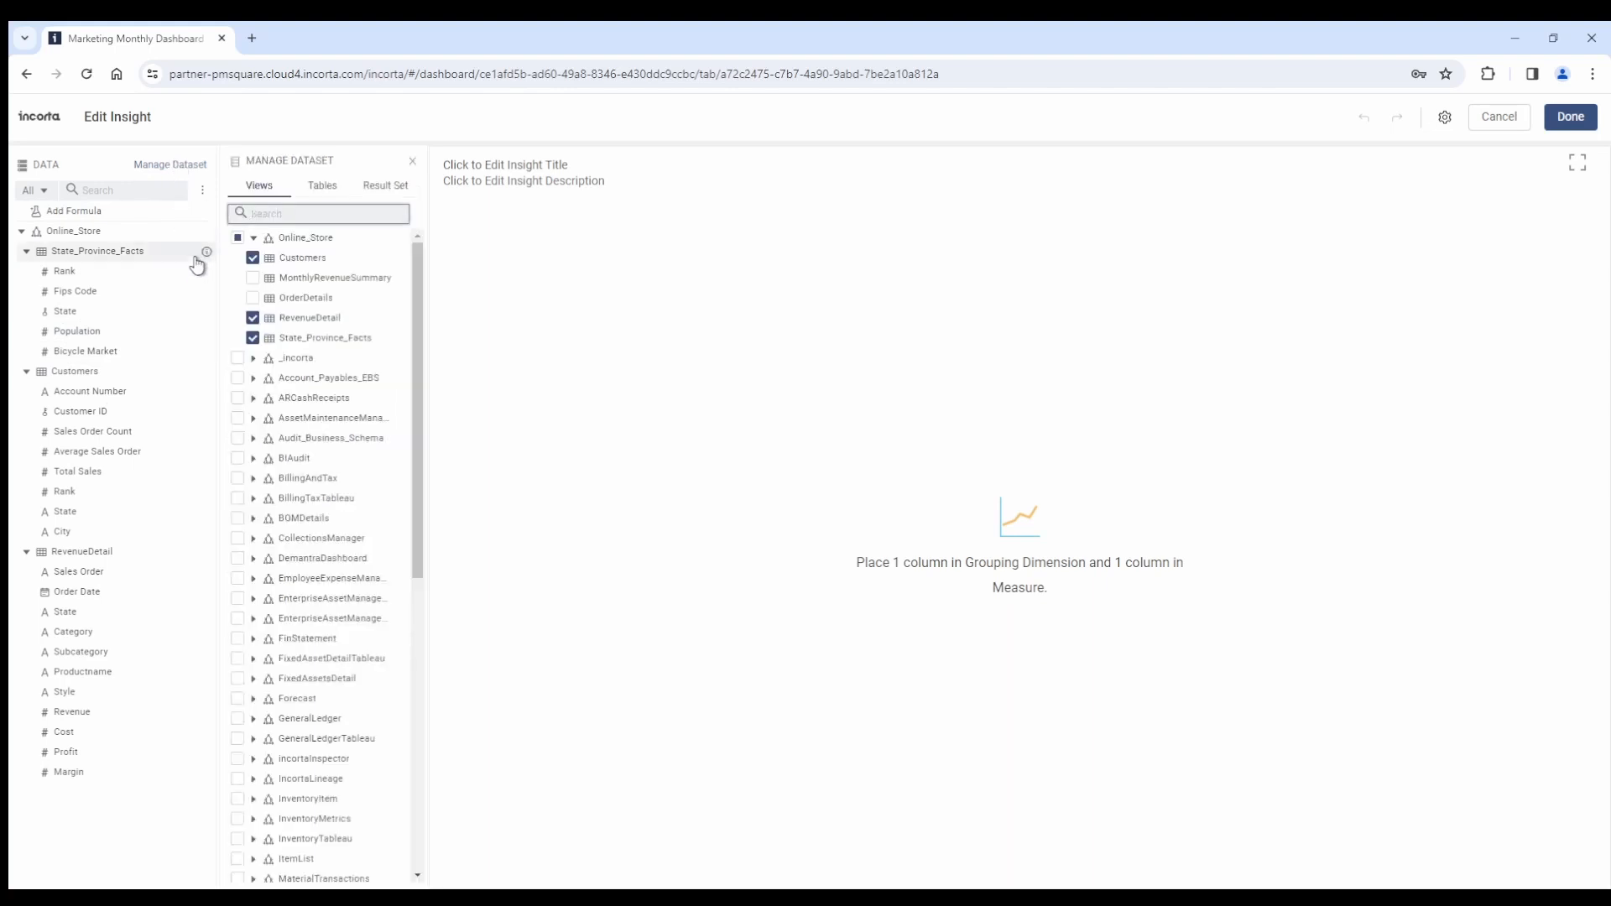
pyautogui.click(252, 259)
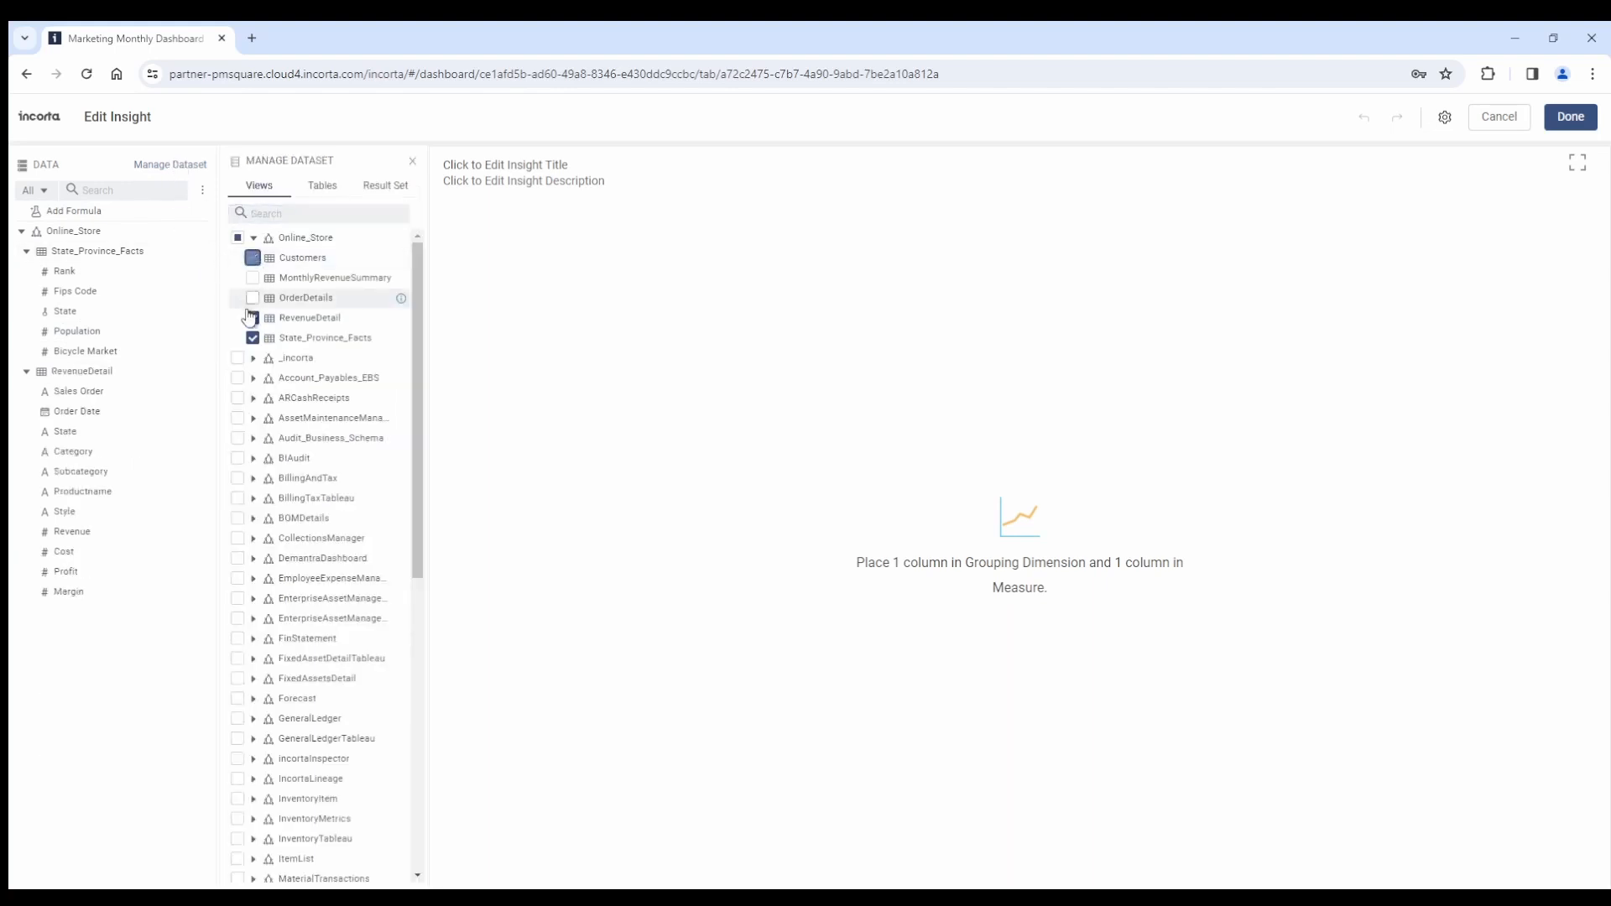
pyautogui.click(252, 318)
pyautogui.click(253, 338)
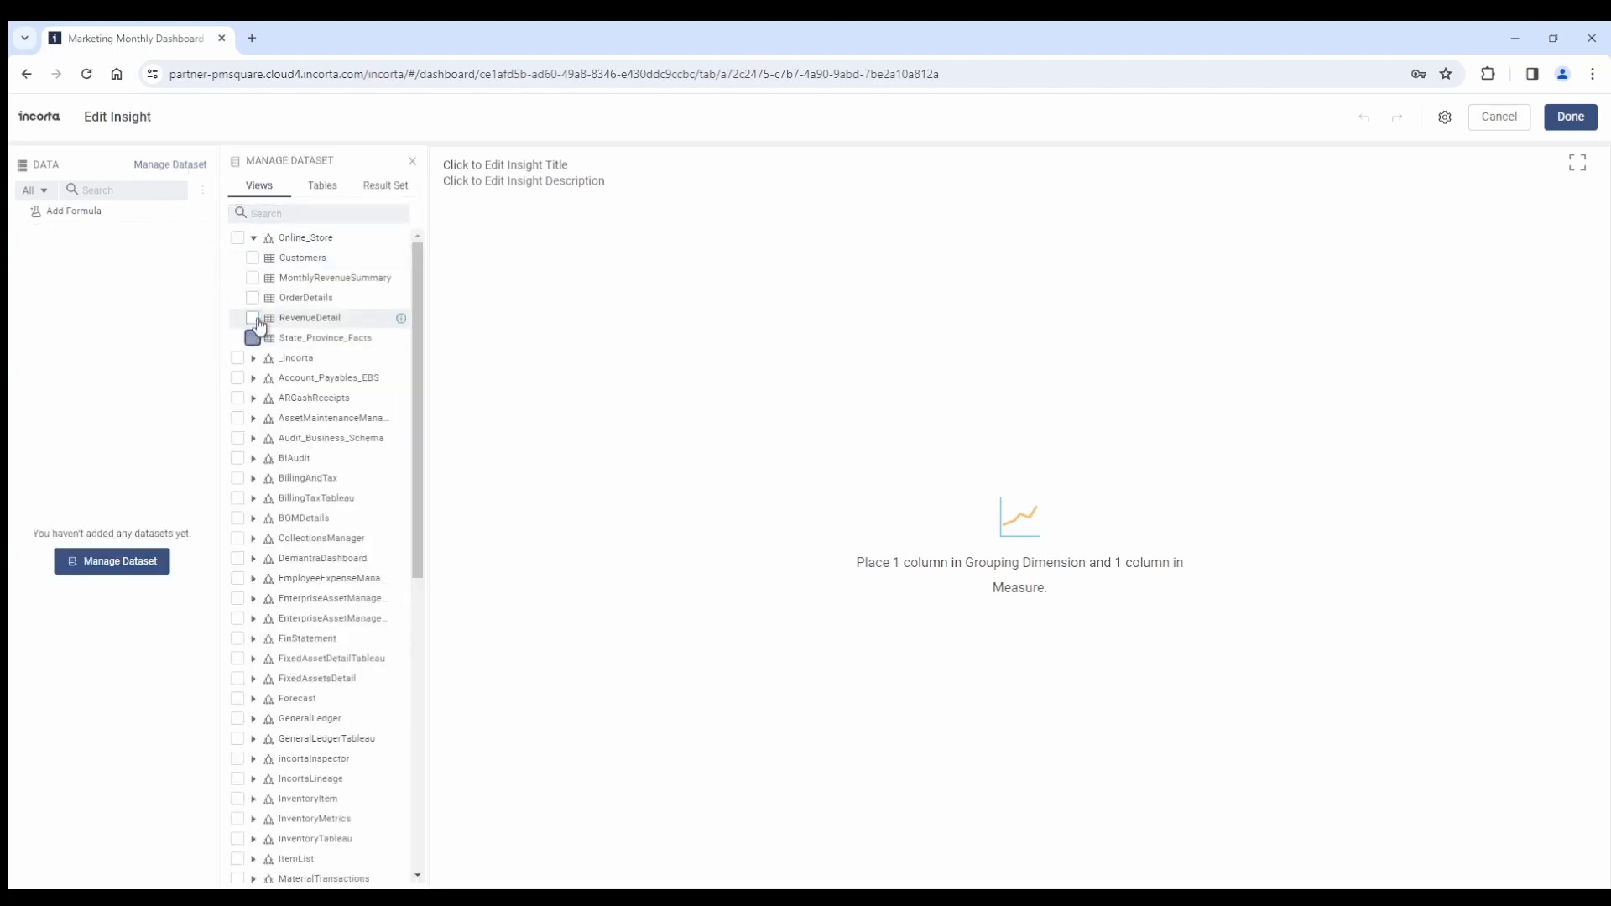
pyautogui.click(253, 278)
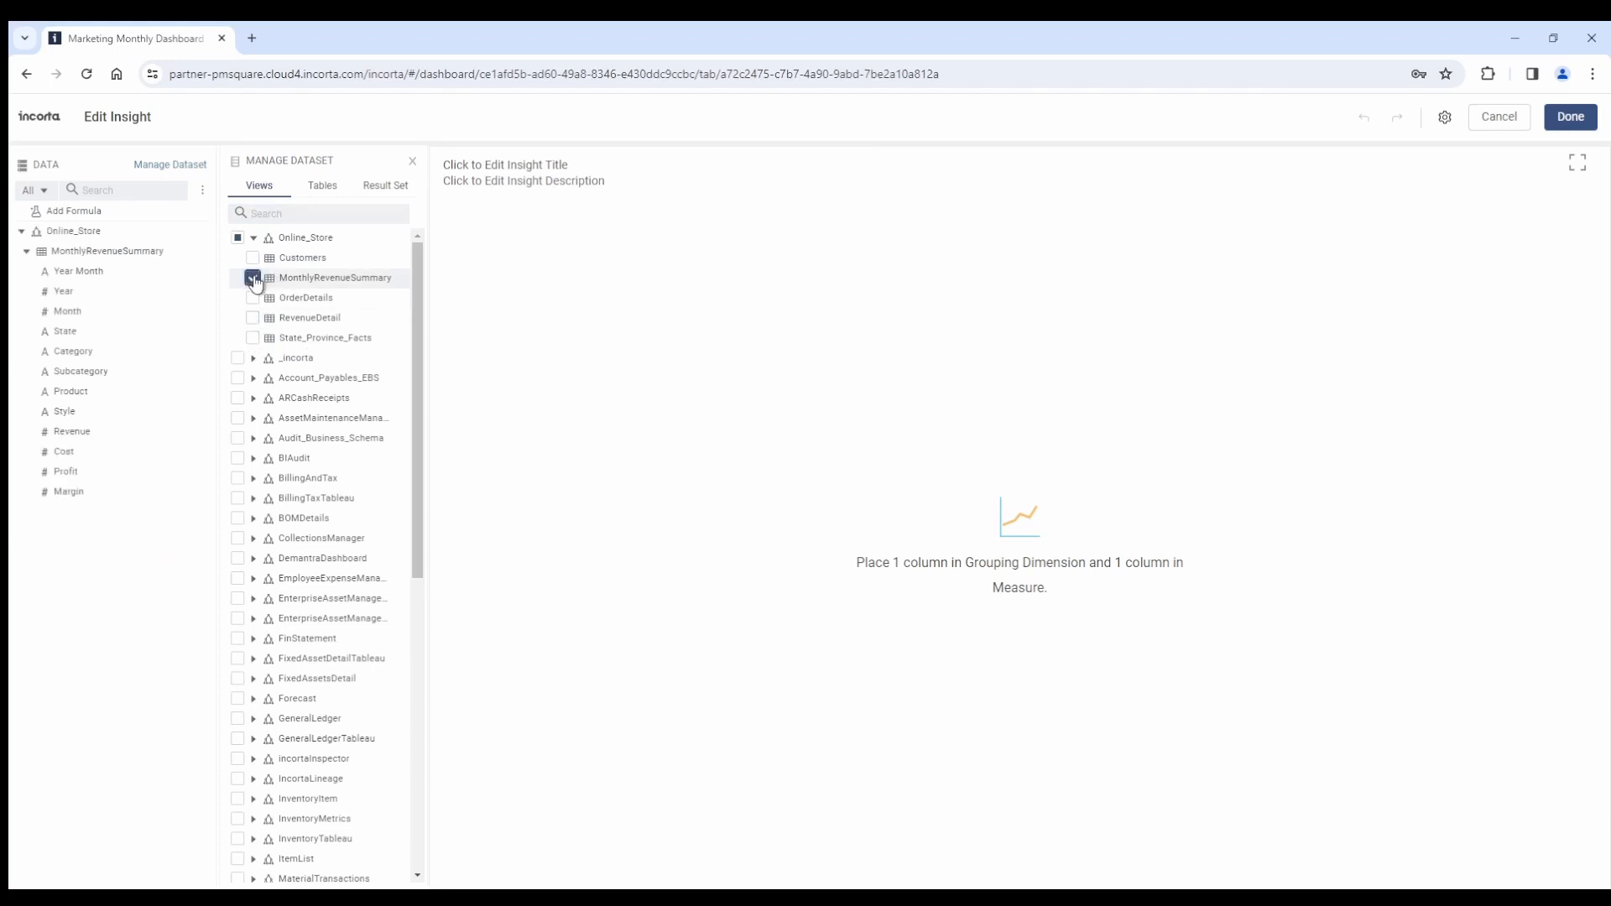
pyautogui.click(413, 162)
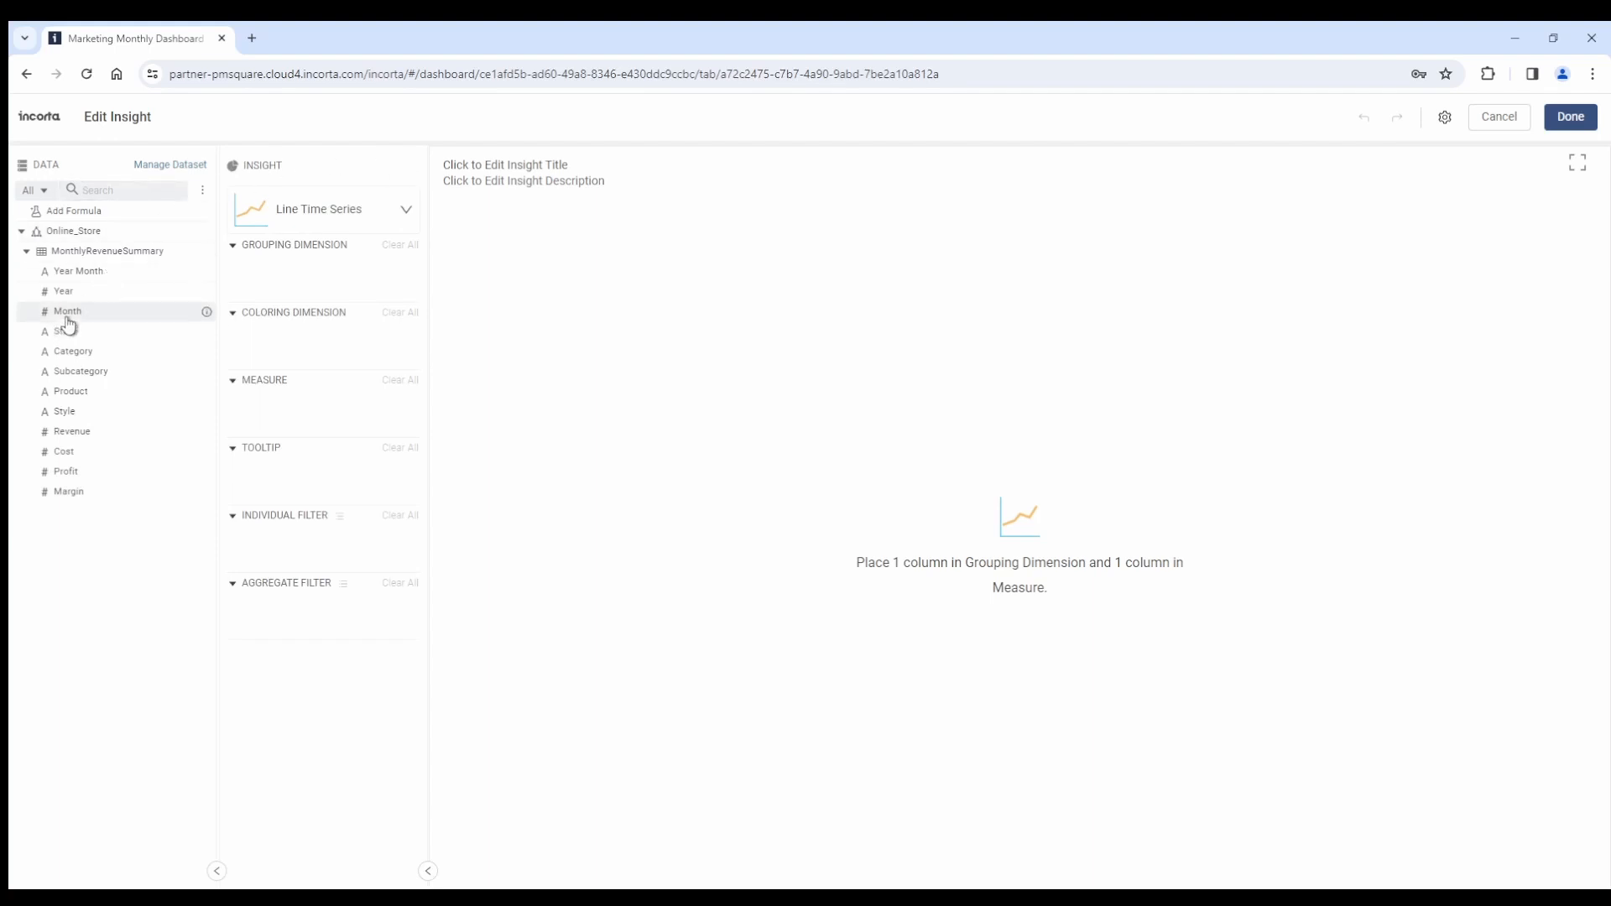
# Build the line time series with Month as grouping dimension, Subcategory as coloring dimension and Profit as measure.
pyautogui.moveTo(67, 324); pyautogui.dragTo(281, 274)
pyautogui.moveTo(76, 382); pyautogui.dragTo(285, 342)
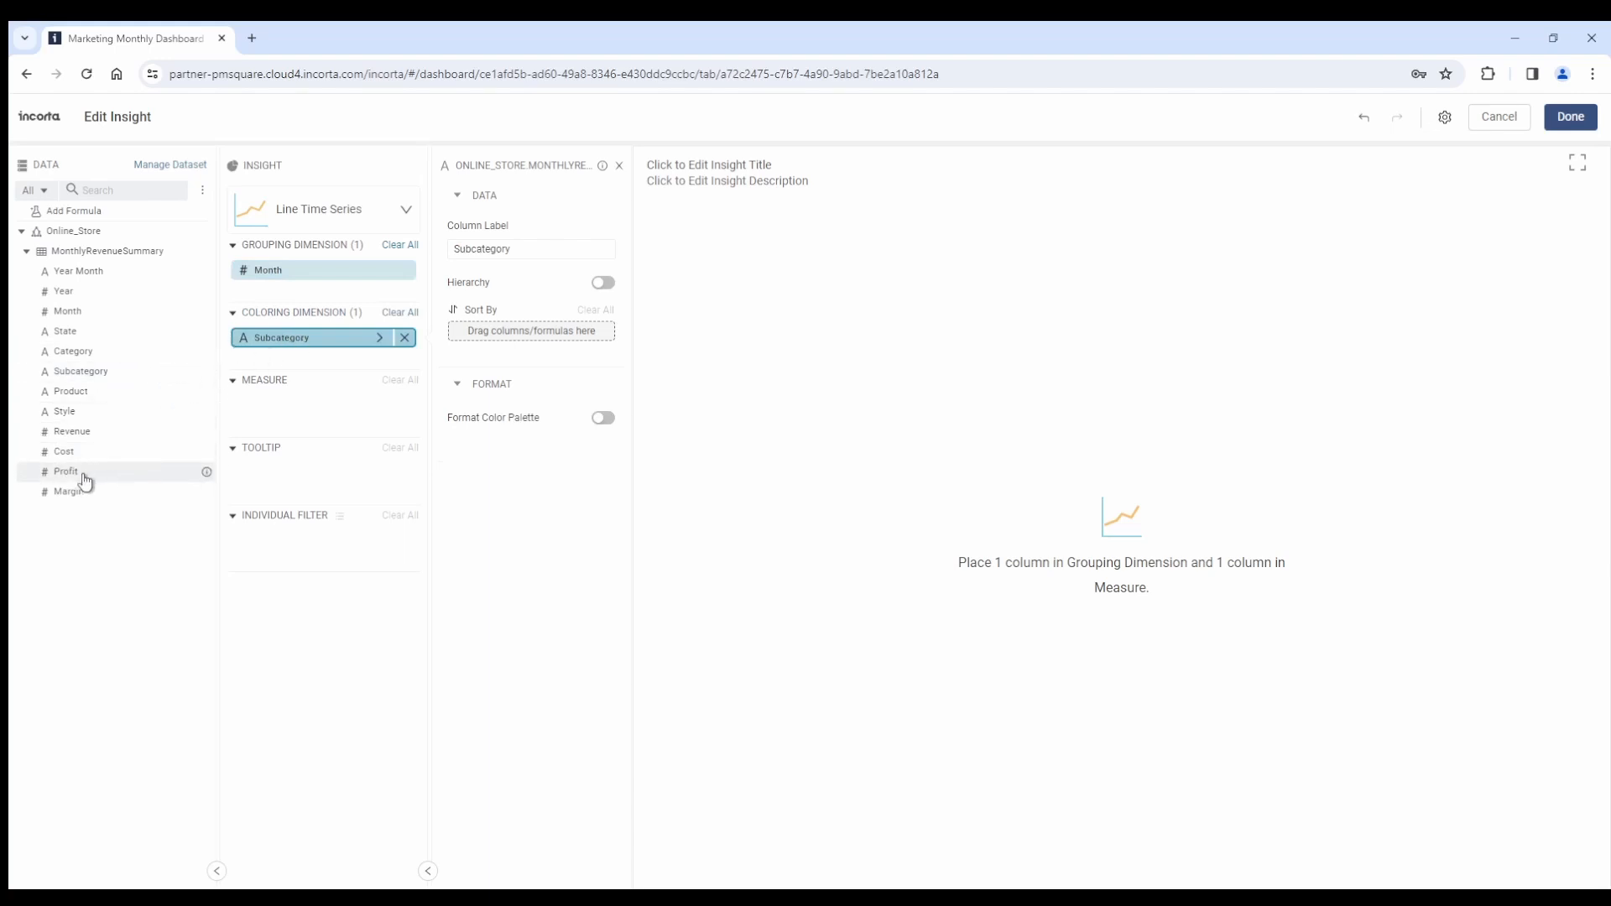
pyautogui.moveTo(68, 477); pyautogui.dragTo(283, 401)
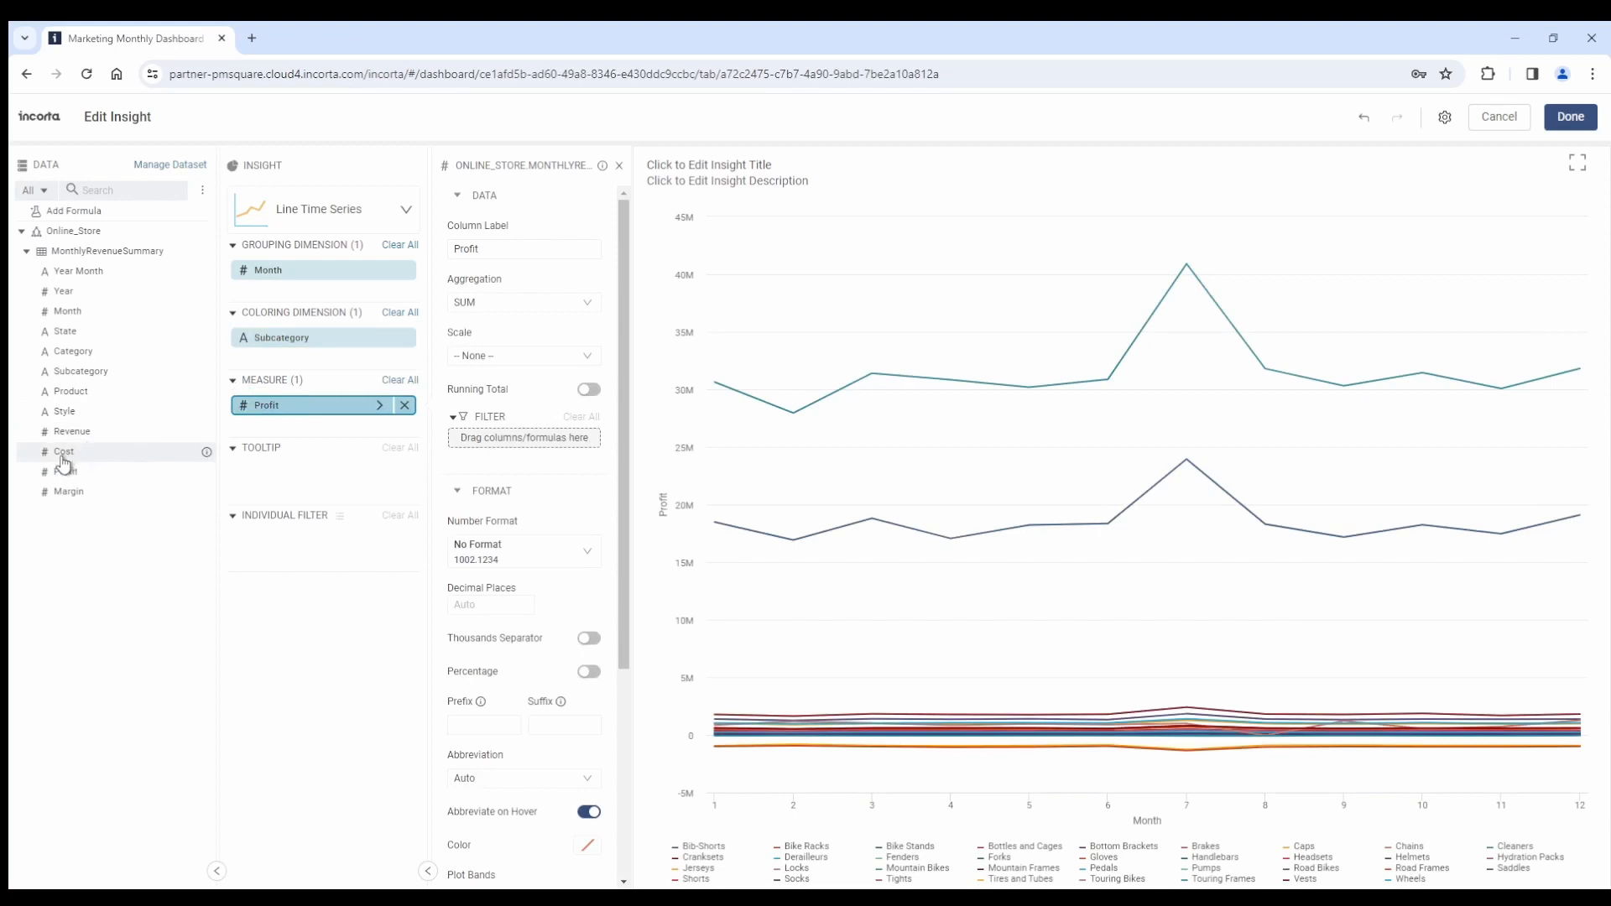
# Add Margin, Revenue and Cost as tooltip fields of the insight.
pyautogui.moveTo(63, 437); pyautogui.dragTo(279, 471)
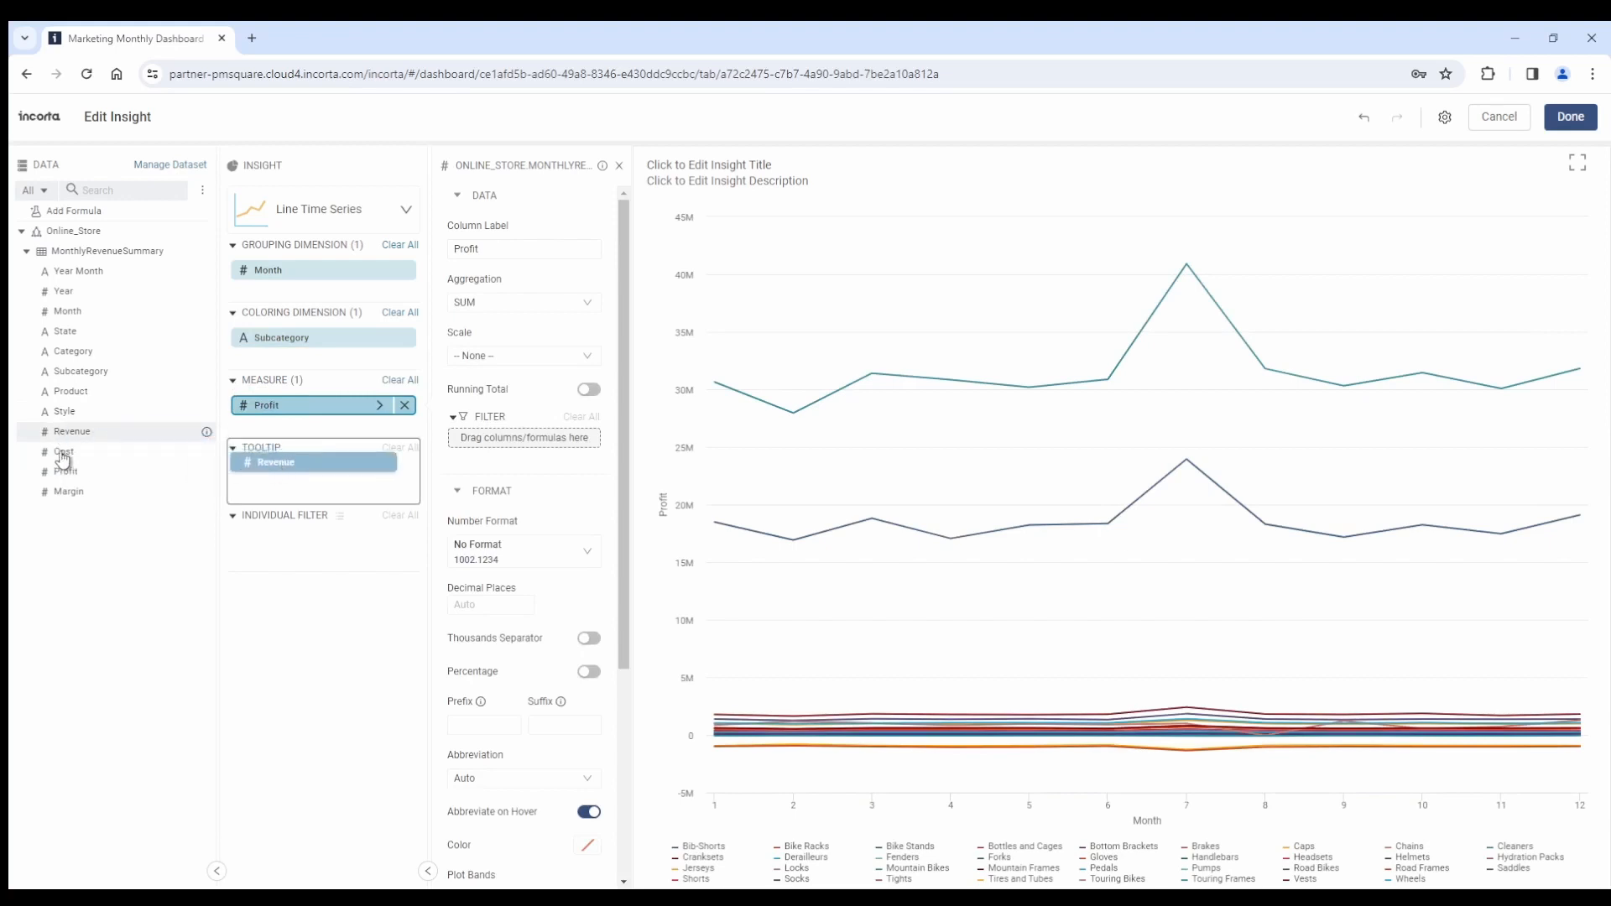
pyautogui.moveTo(63, 458); pyautogui.dragTo(297, 460)
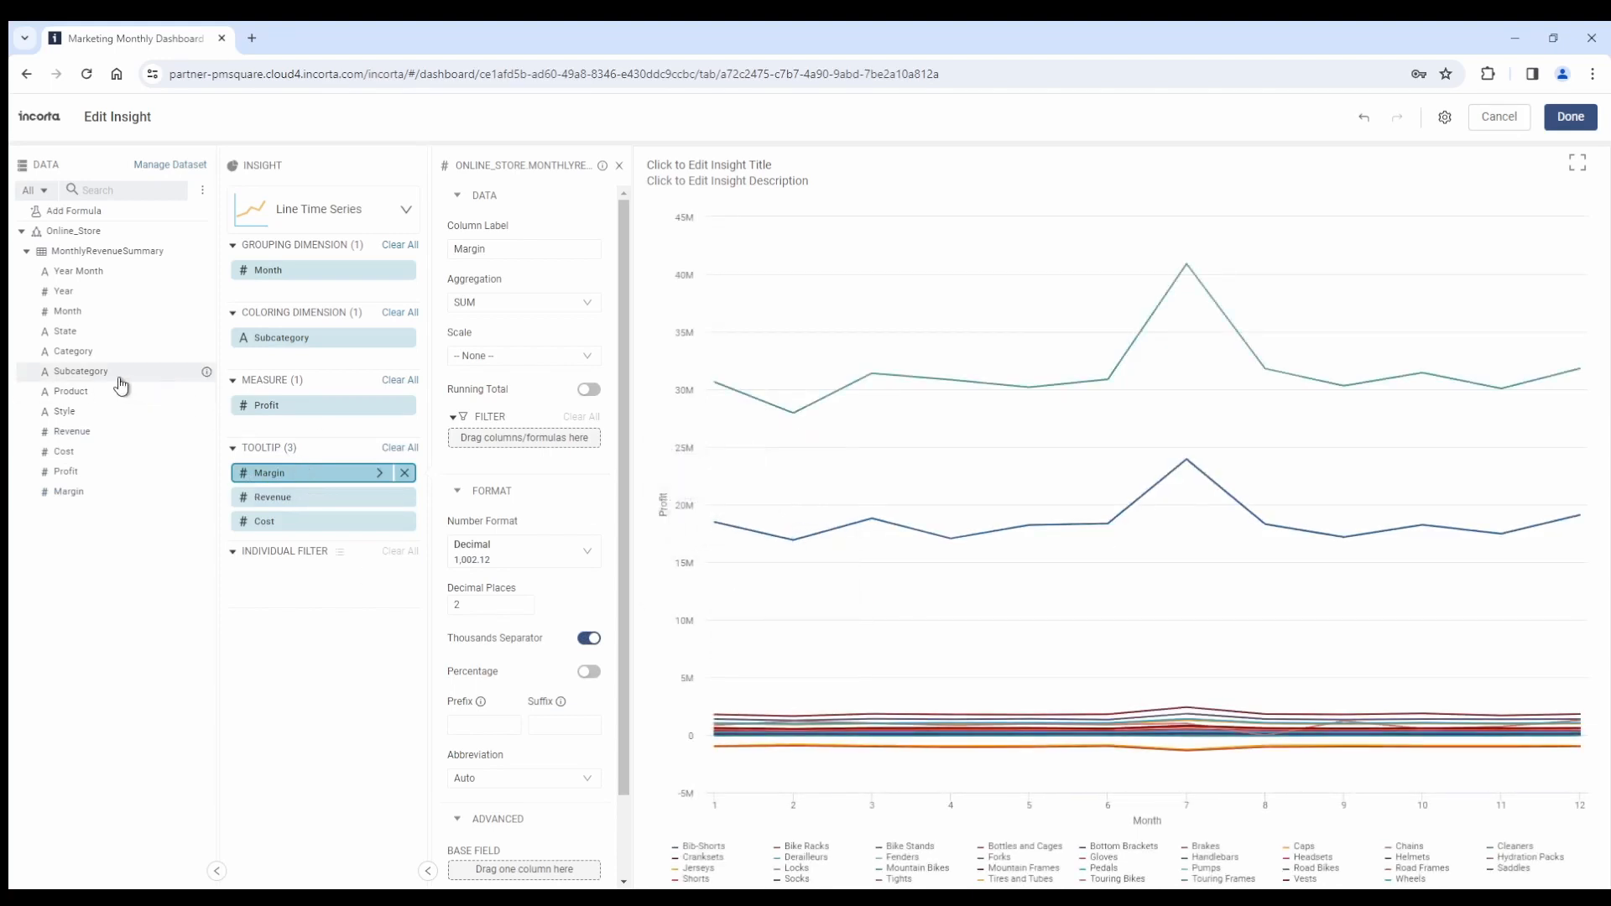
# Add individual filters limiting Category to Bikes and Year to 2014.
pyautogui.moveTo(72, 351); pyautogui.dragTo(298, 577)
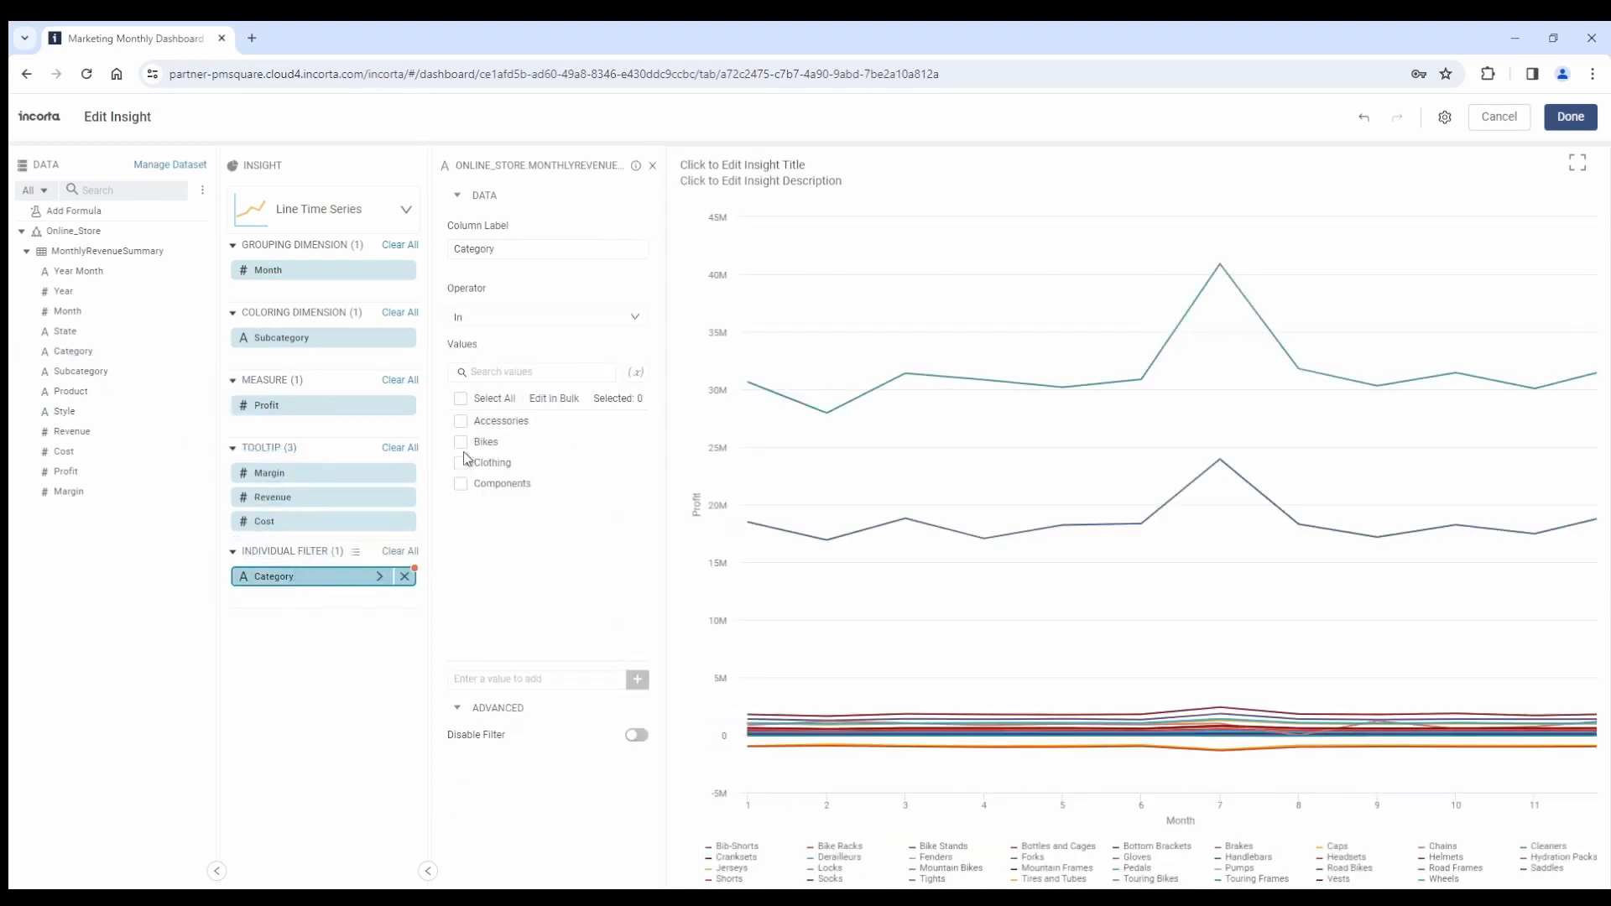
pyautogui.click(462, 445)
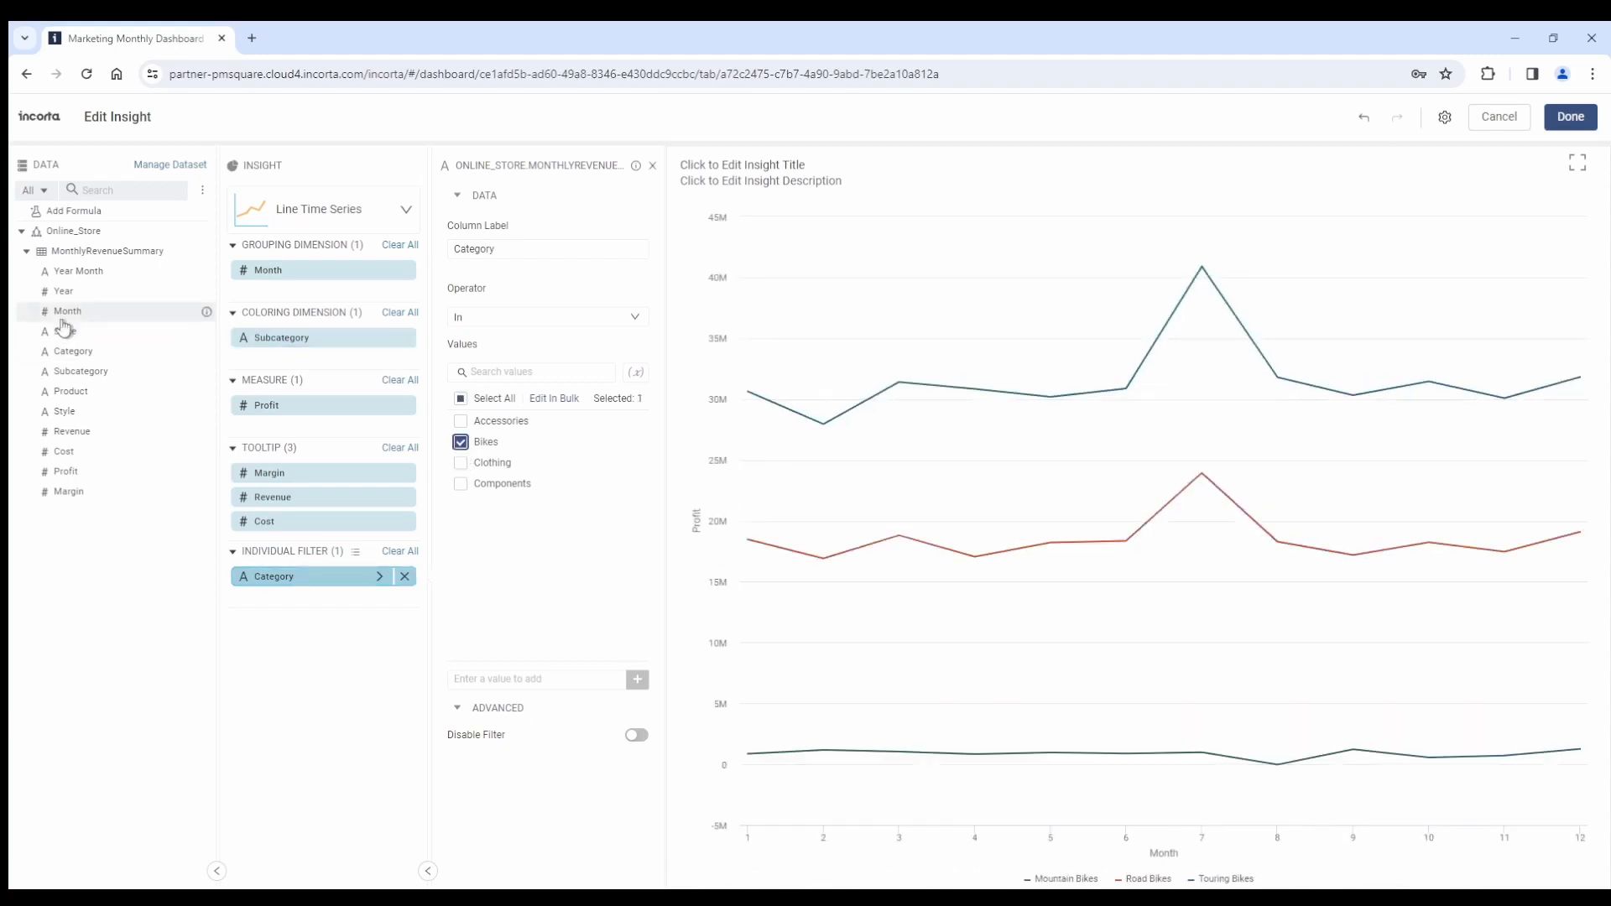
pyautogui.moveTo(58, 301); pyautogui.dragTo(270, 601)
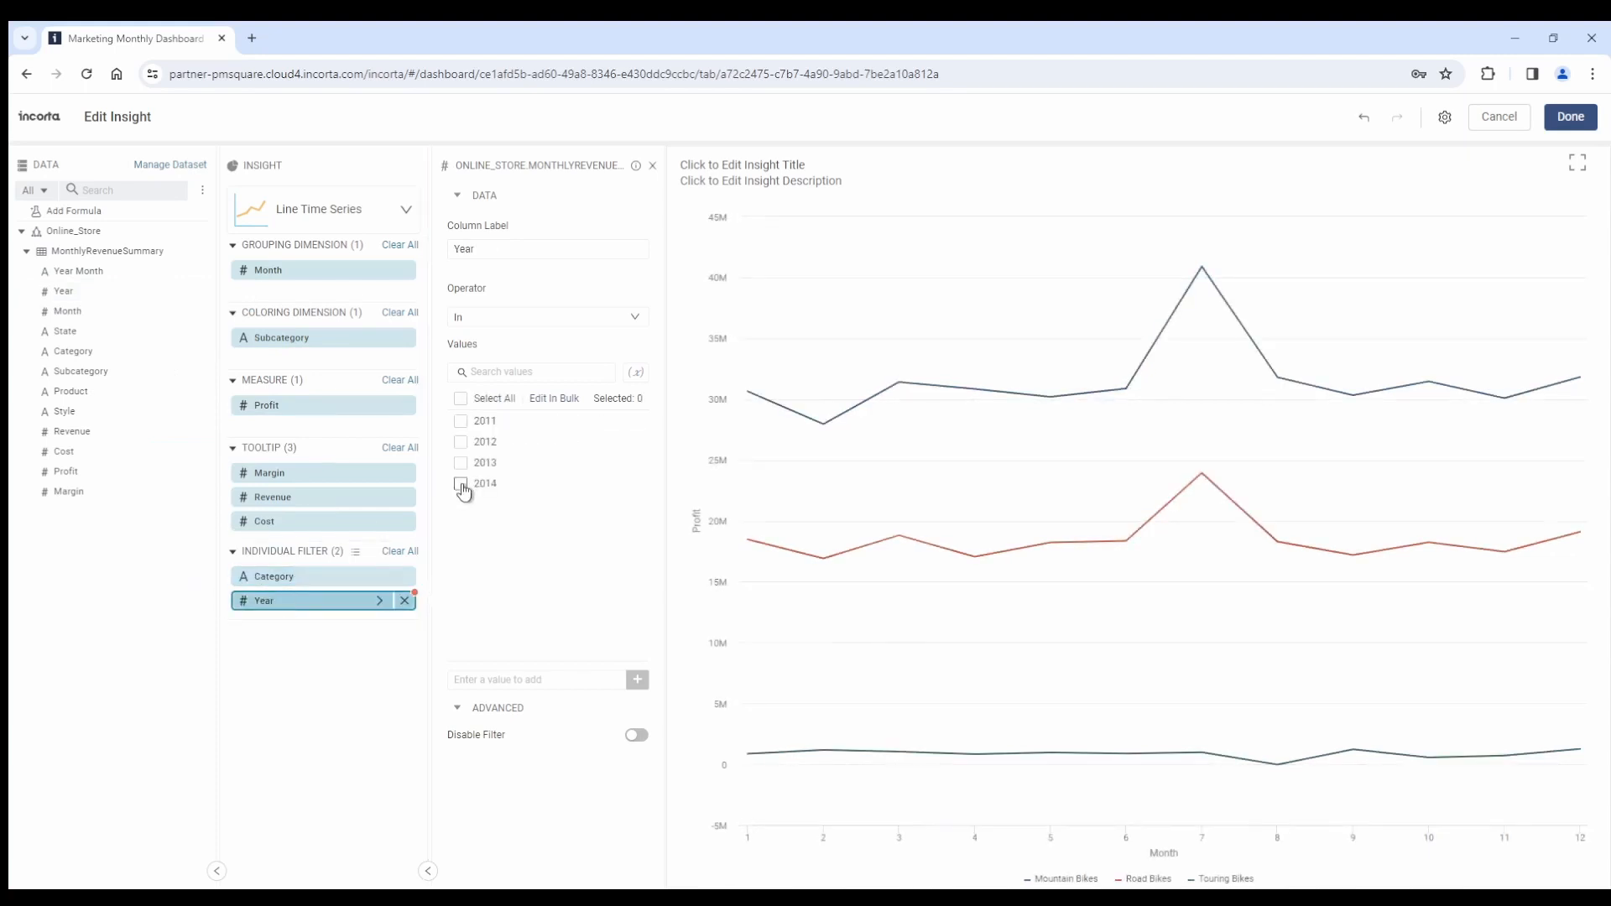
pyautogui.click(462, 486)
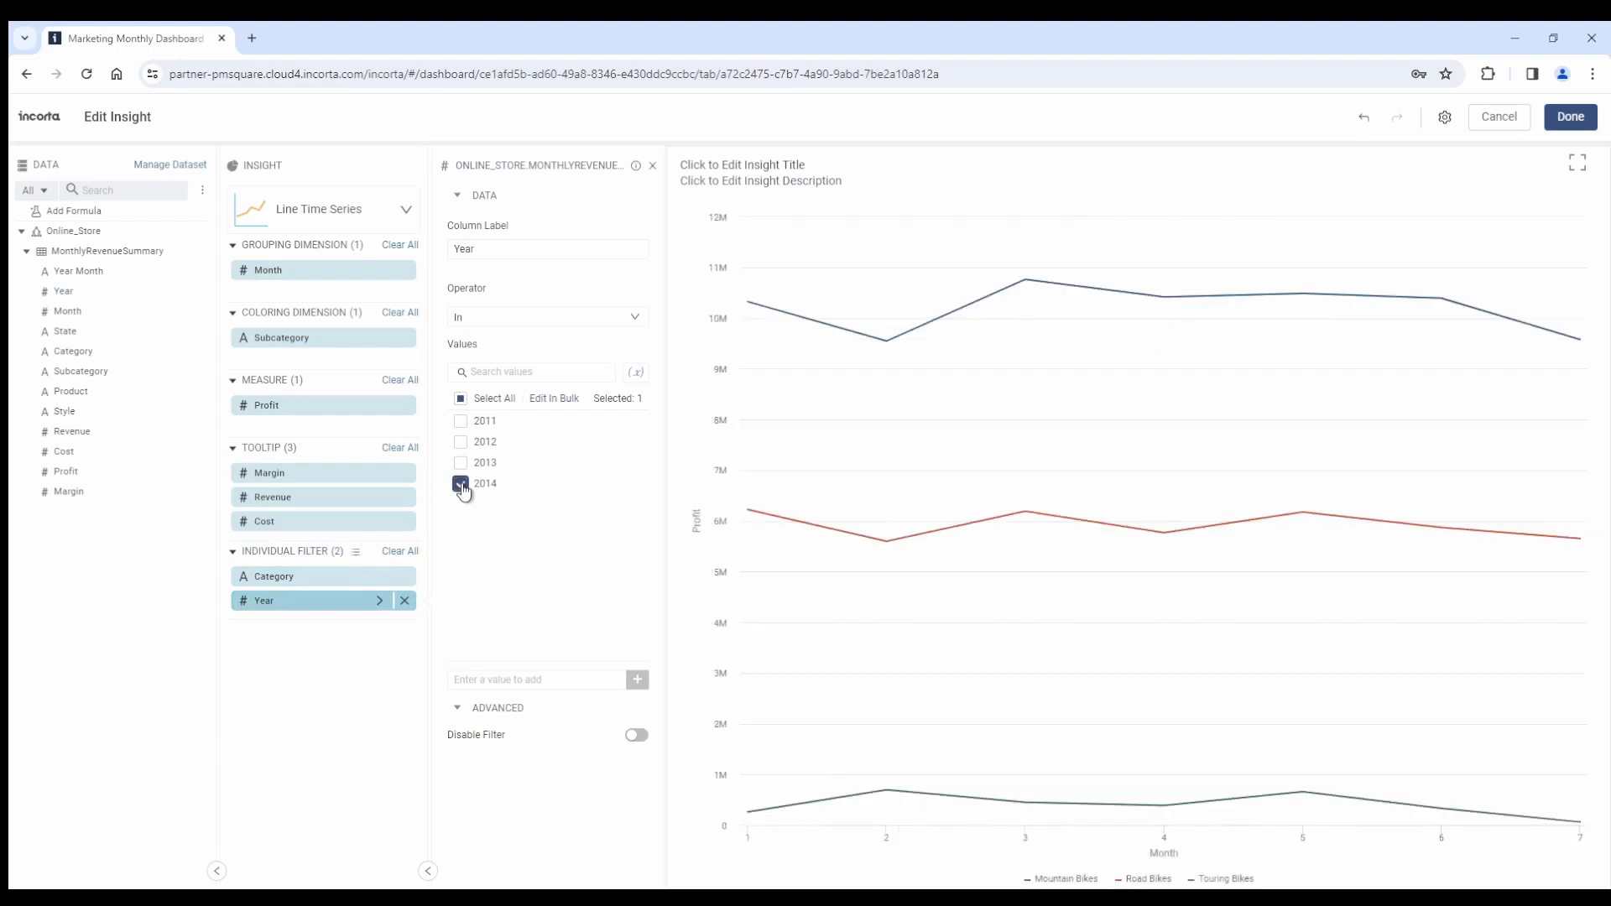
# Set the number format of the Profit measure to Decimal.
pyautogui.moveTo(392, 413)
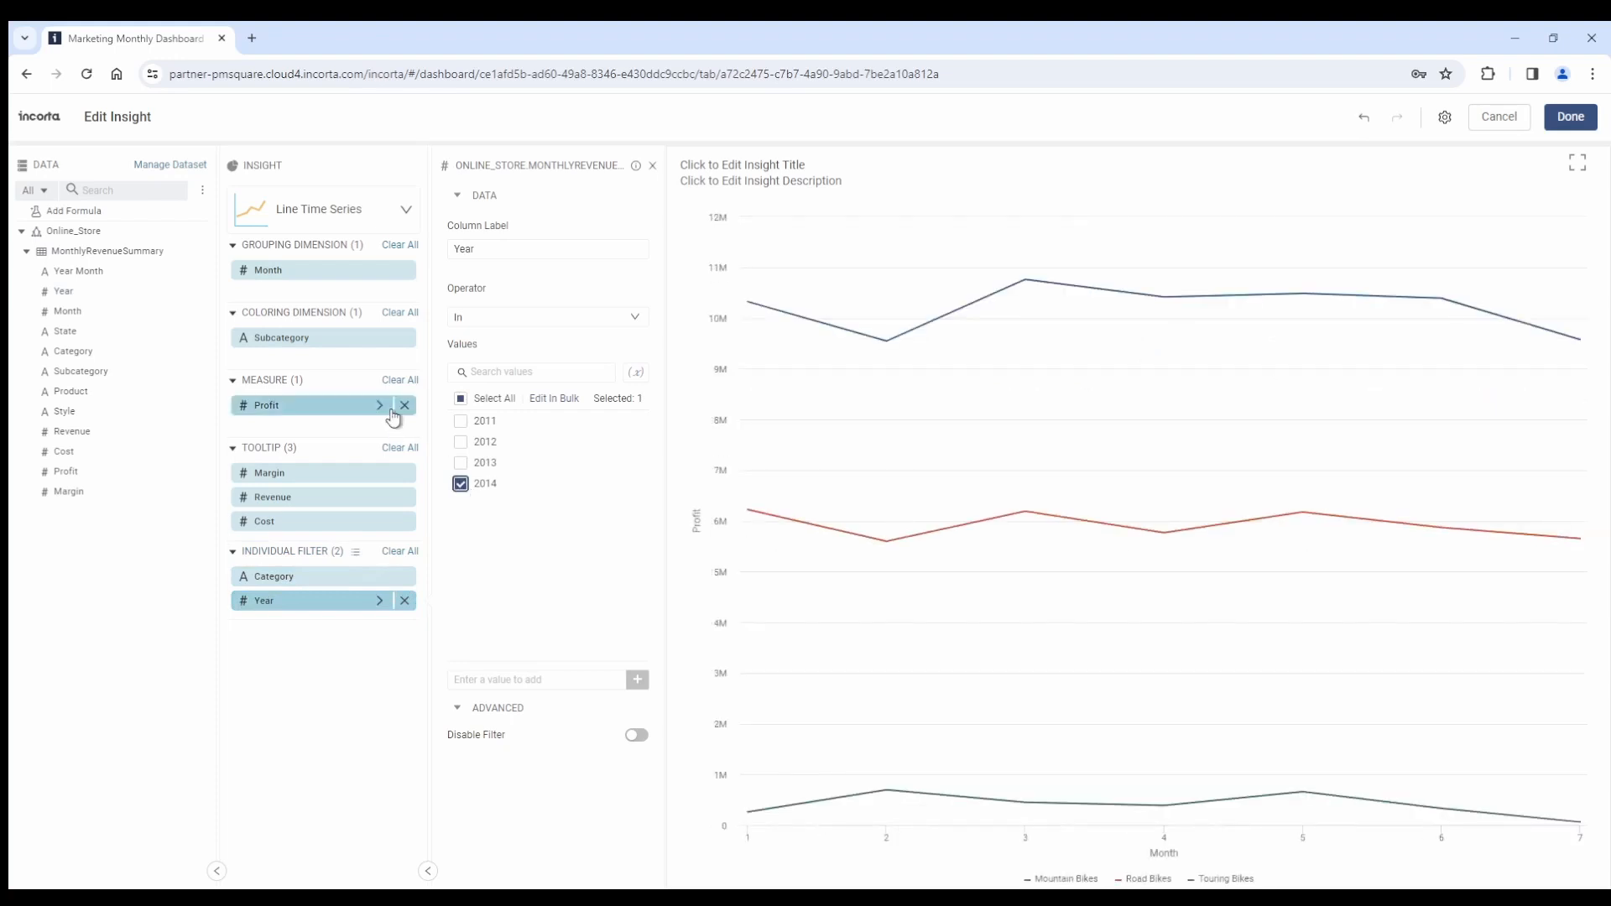
pyautogui.click(381, 408)
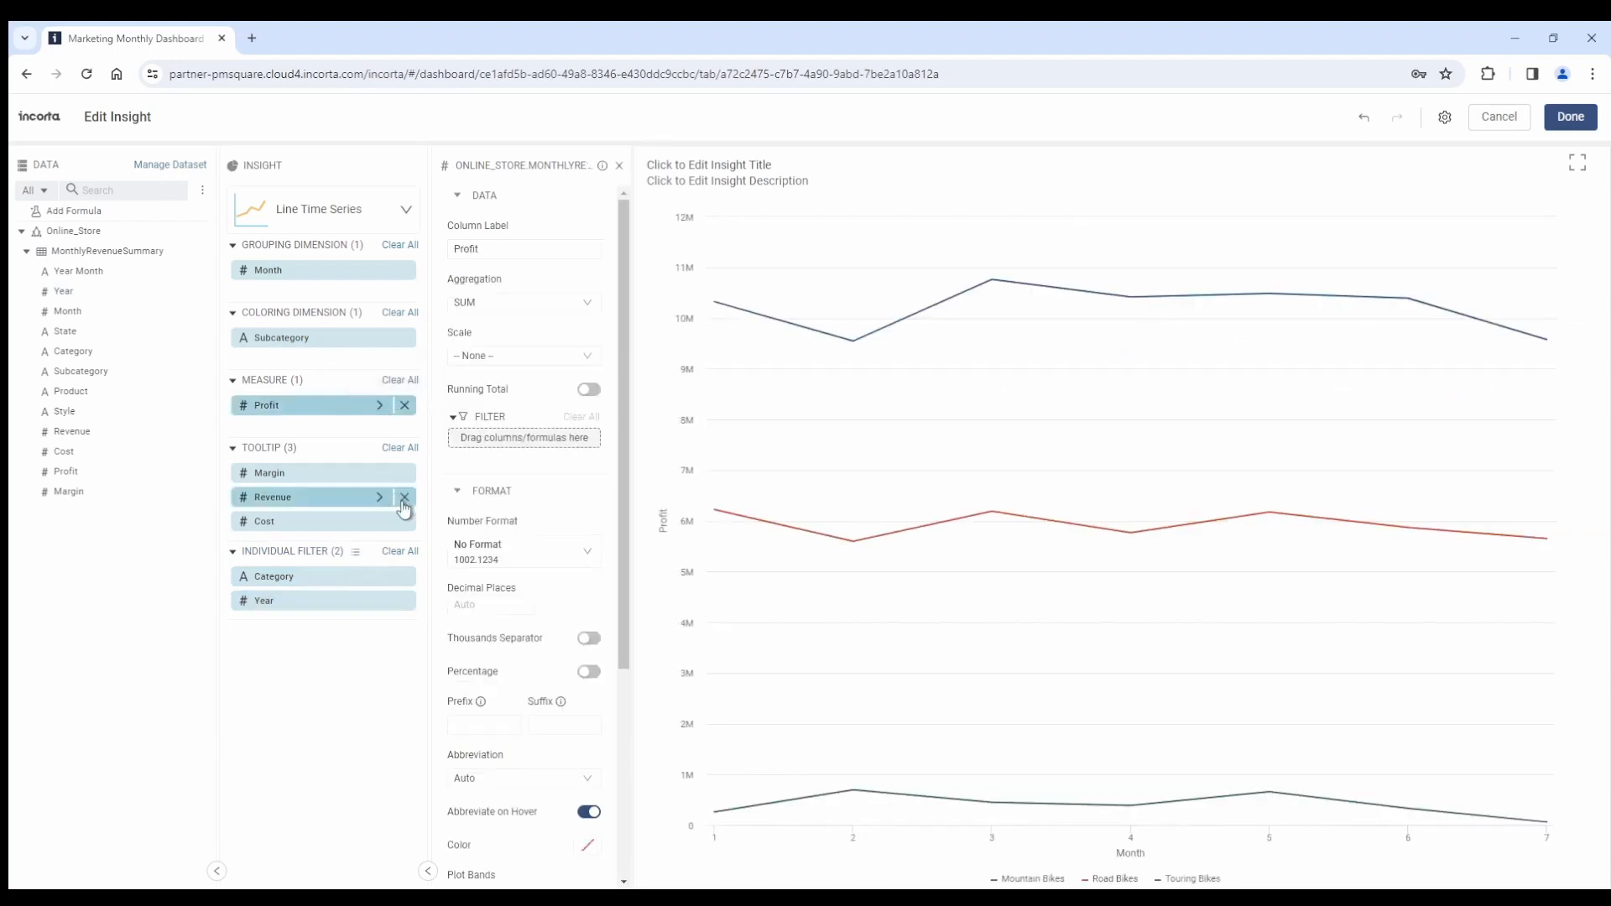
pyautogui.click(585, 557)
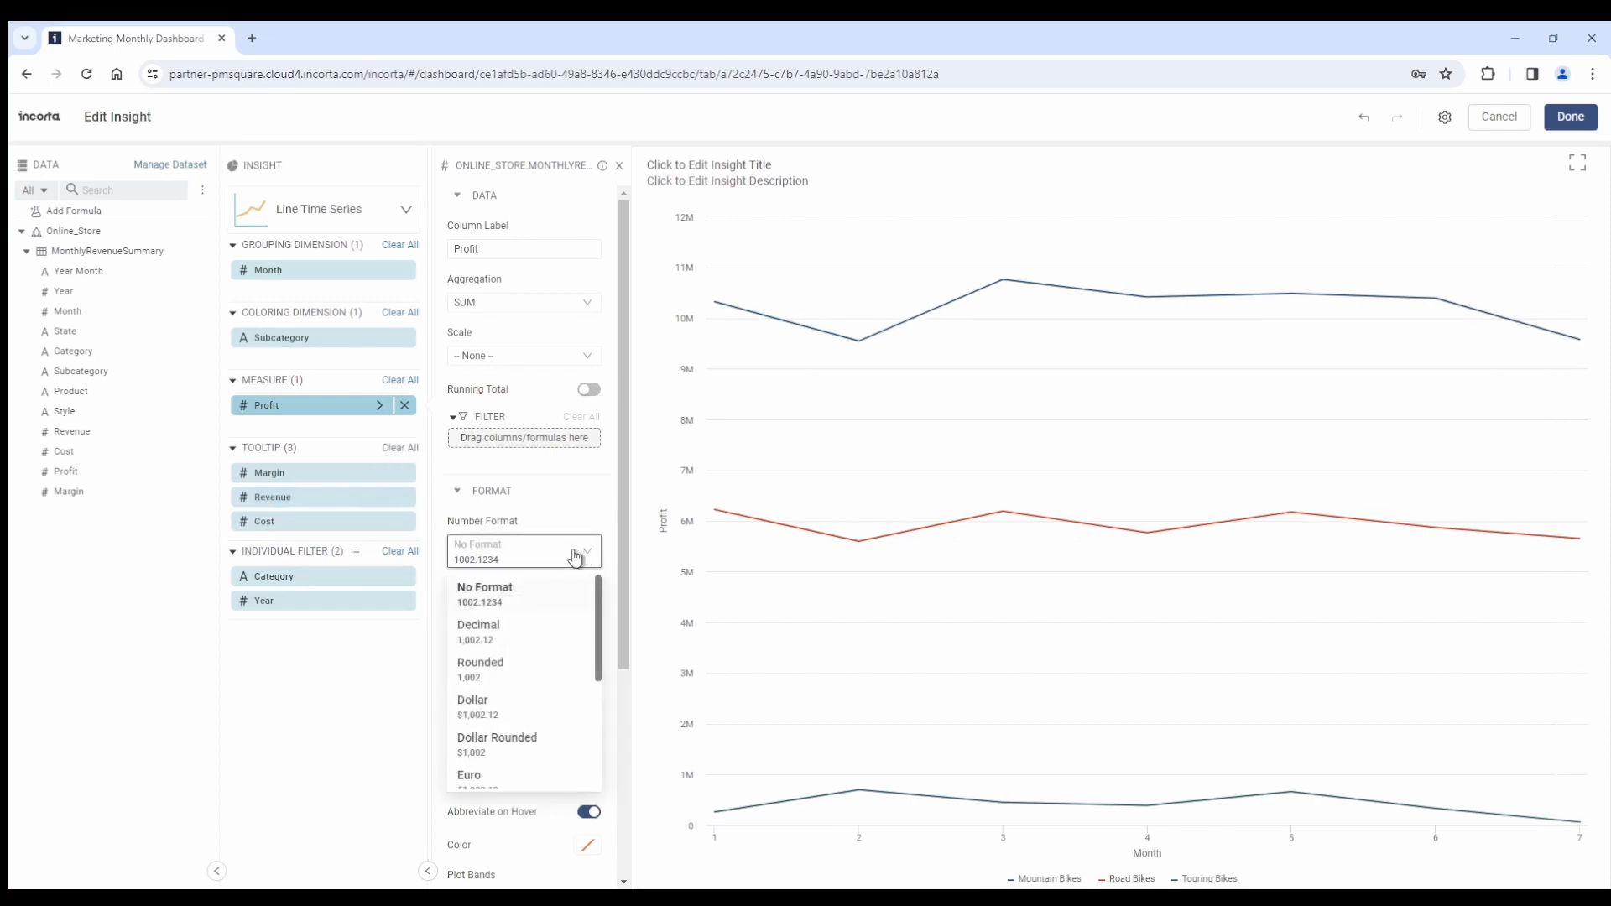
pyautogui.click(474, 642)
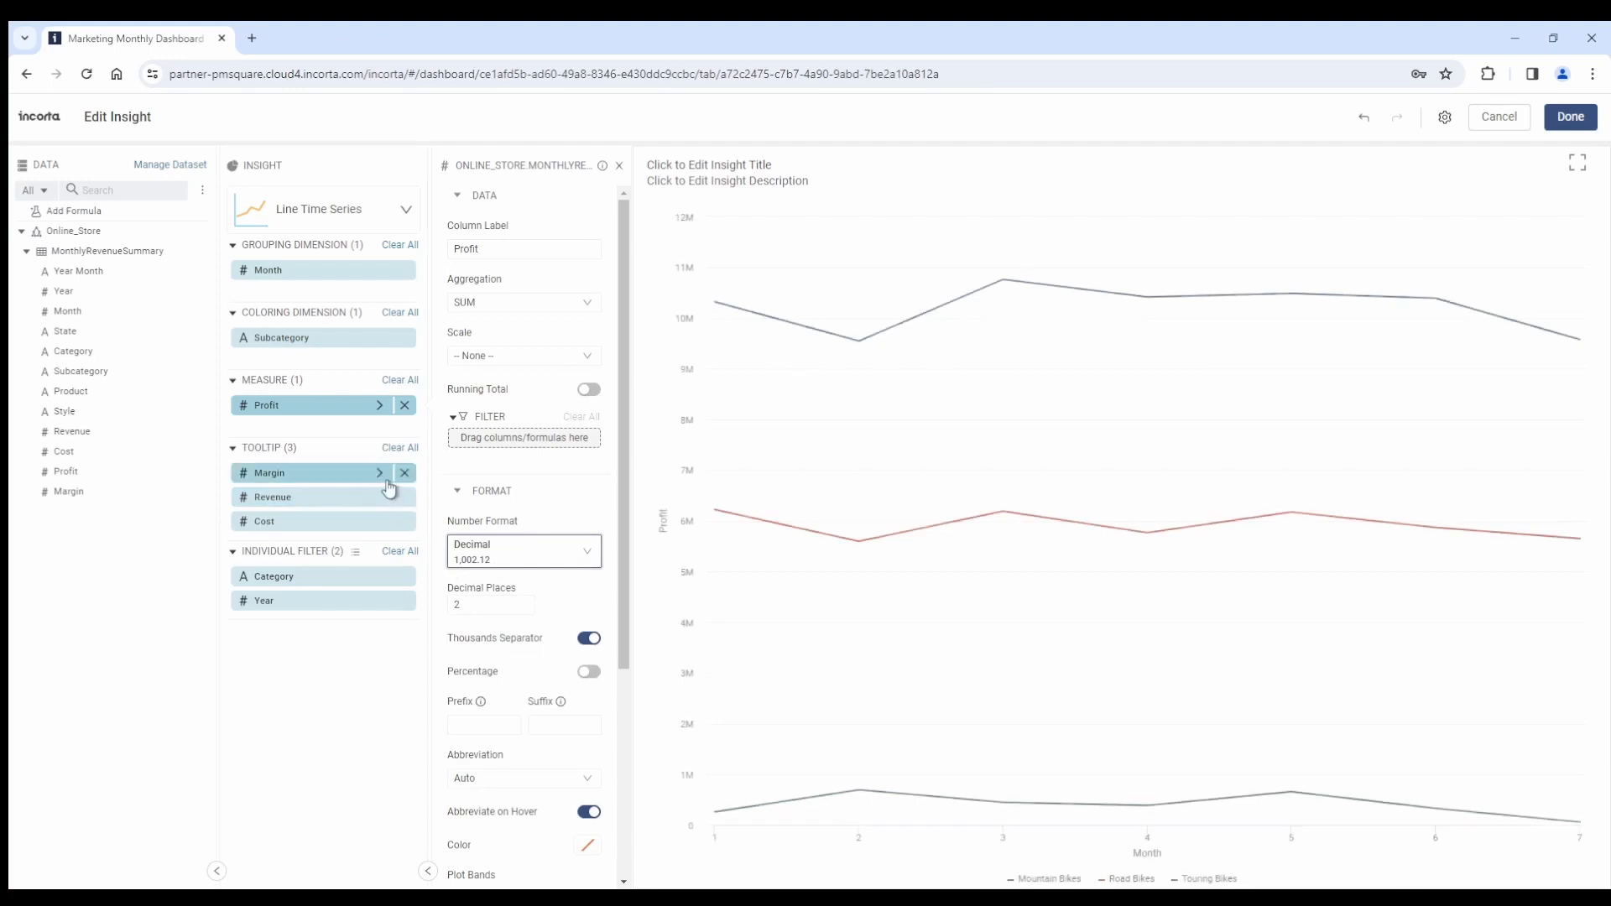
# Set the number format of the Margin tooltip field to Percent.
pyautogui.click(381, 475)
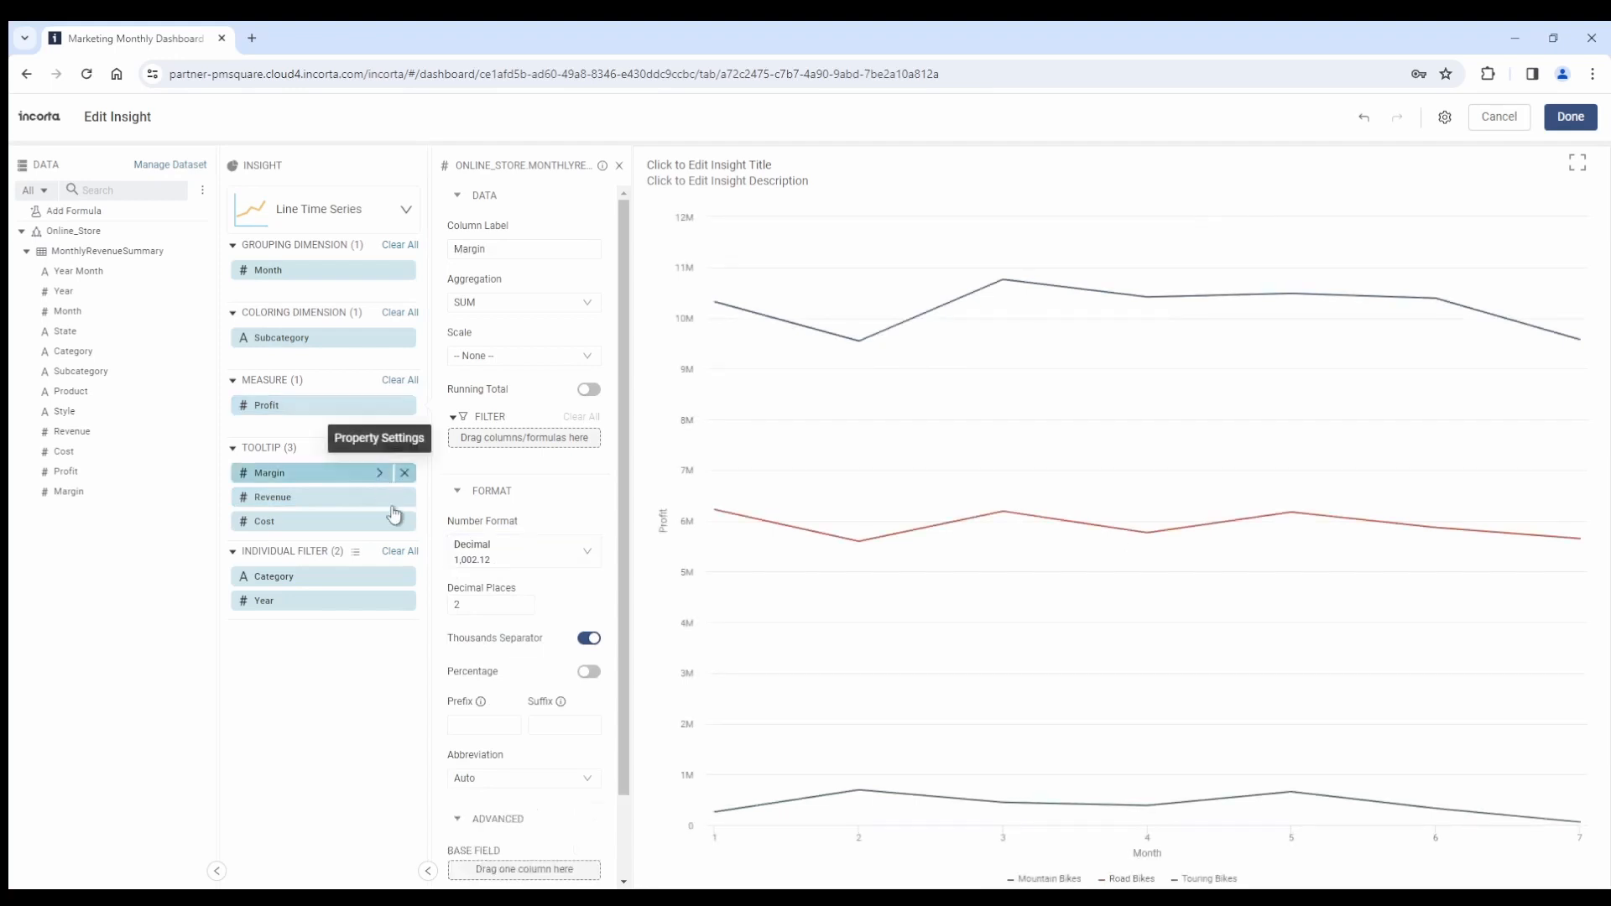
pyautogui.click(490, 561)
pyautogui.scroll(-3, 496, 694)
pyautogui.click(479, 723)
# Set the number format of the Revenue and Cost tooltip fields to Decimal.
pyautogui.click(367, 500)
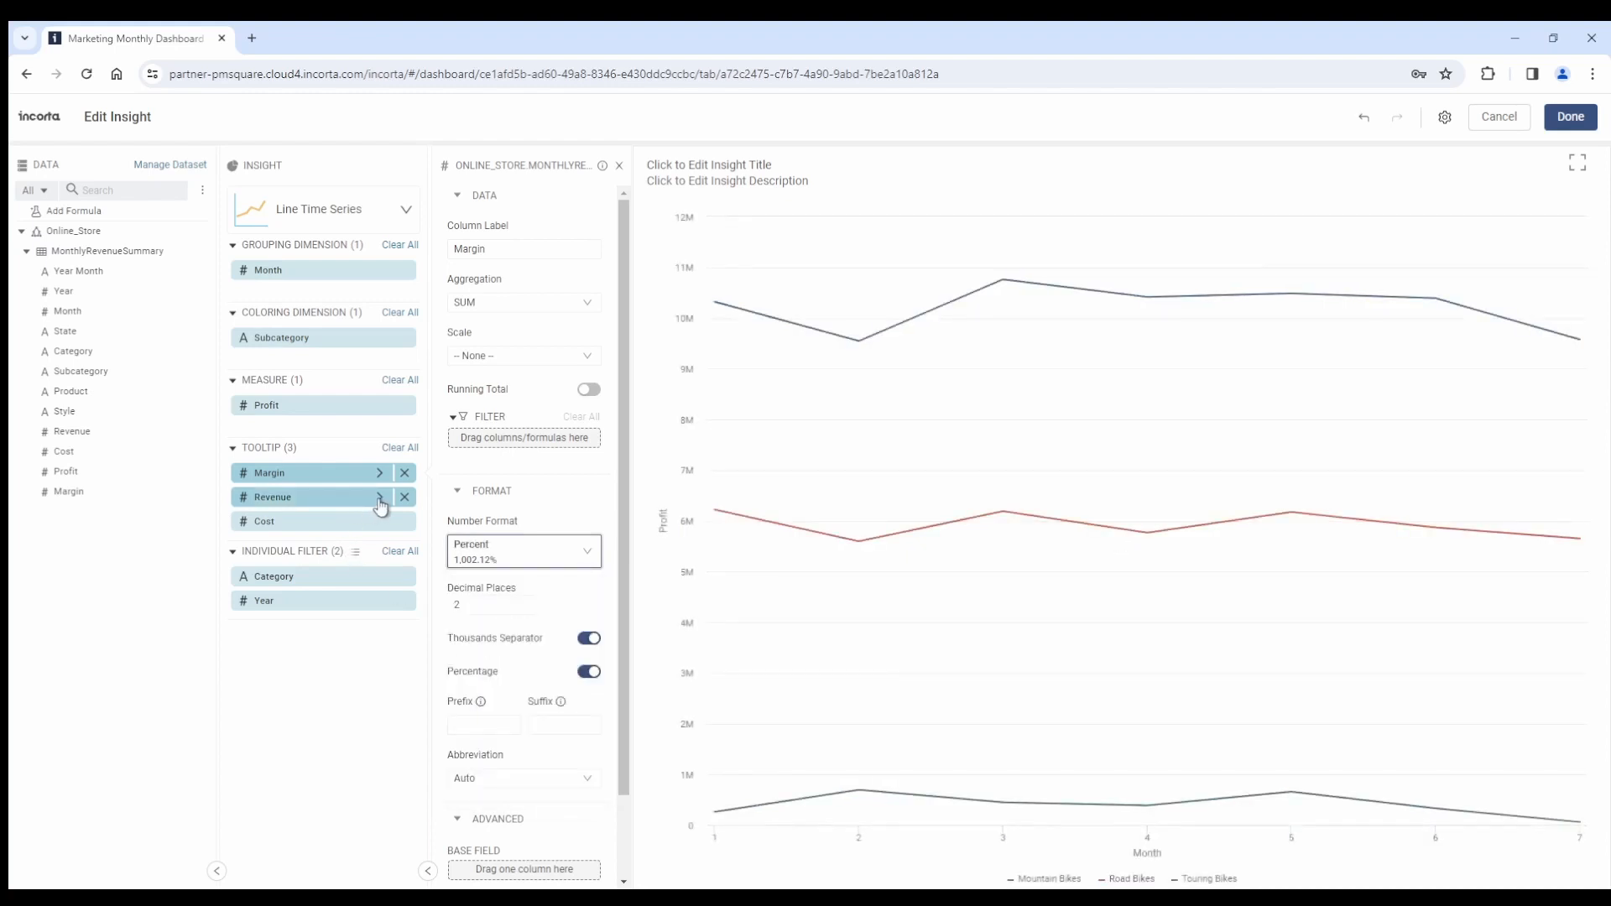
pyautogui.click(513, 556)
pyautogui.click(487, 625)
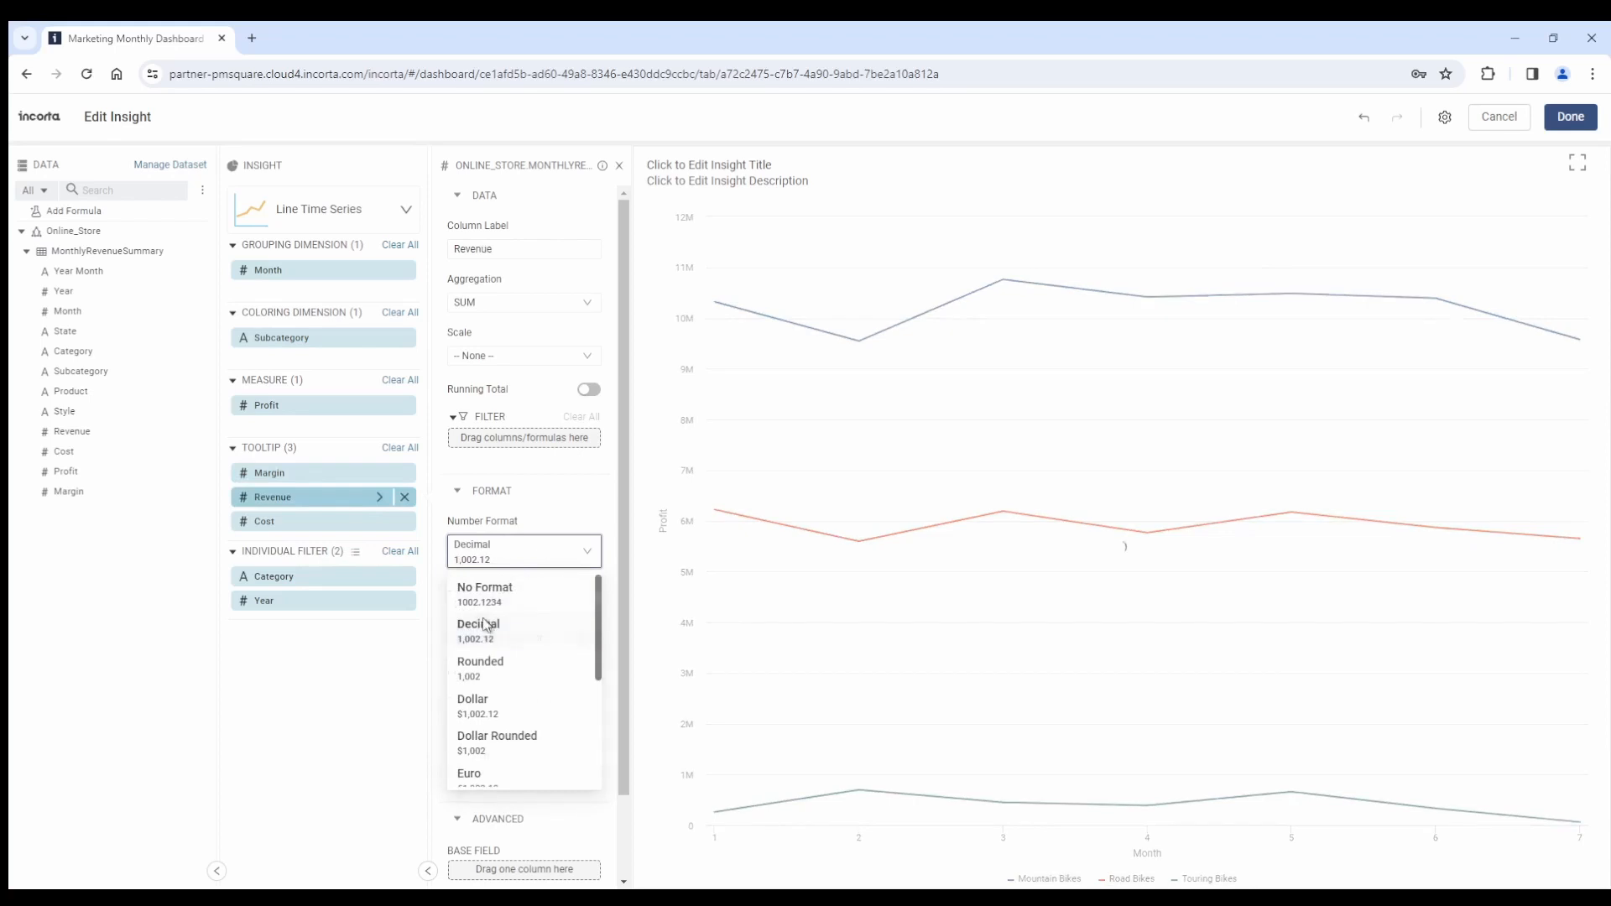
pyautogui.click(381, 529)
pyautogui.click(508, 556)
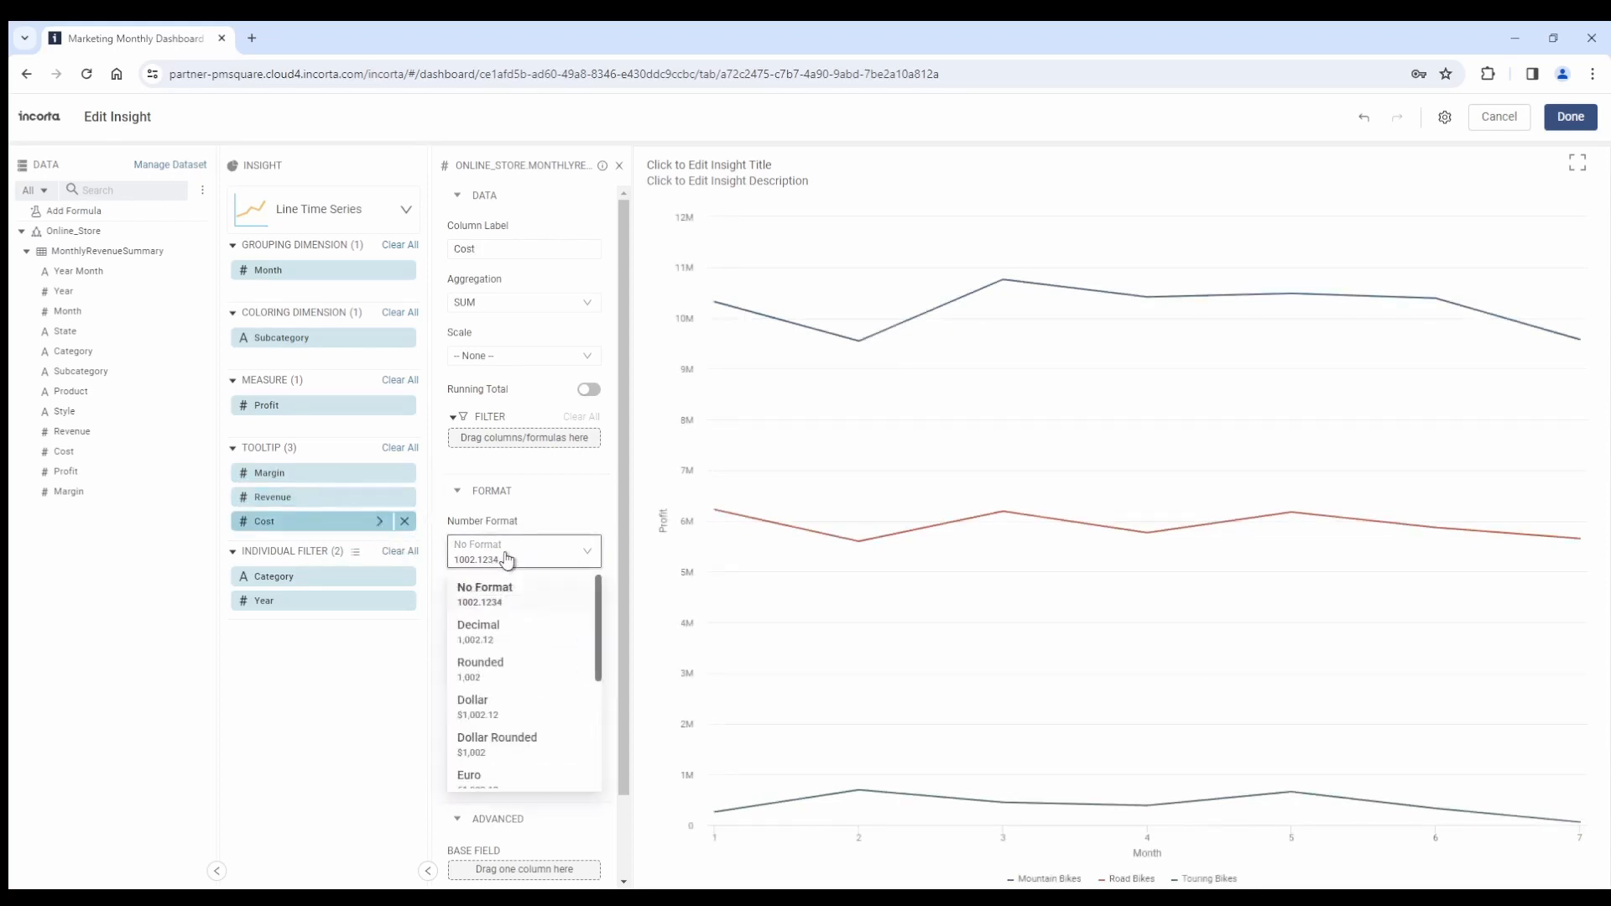
pyautogui.click(480, 639)
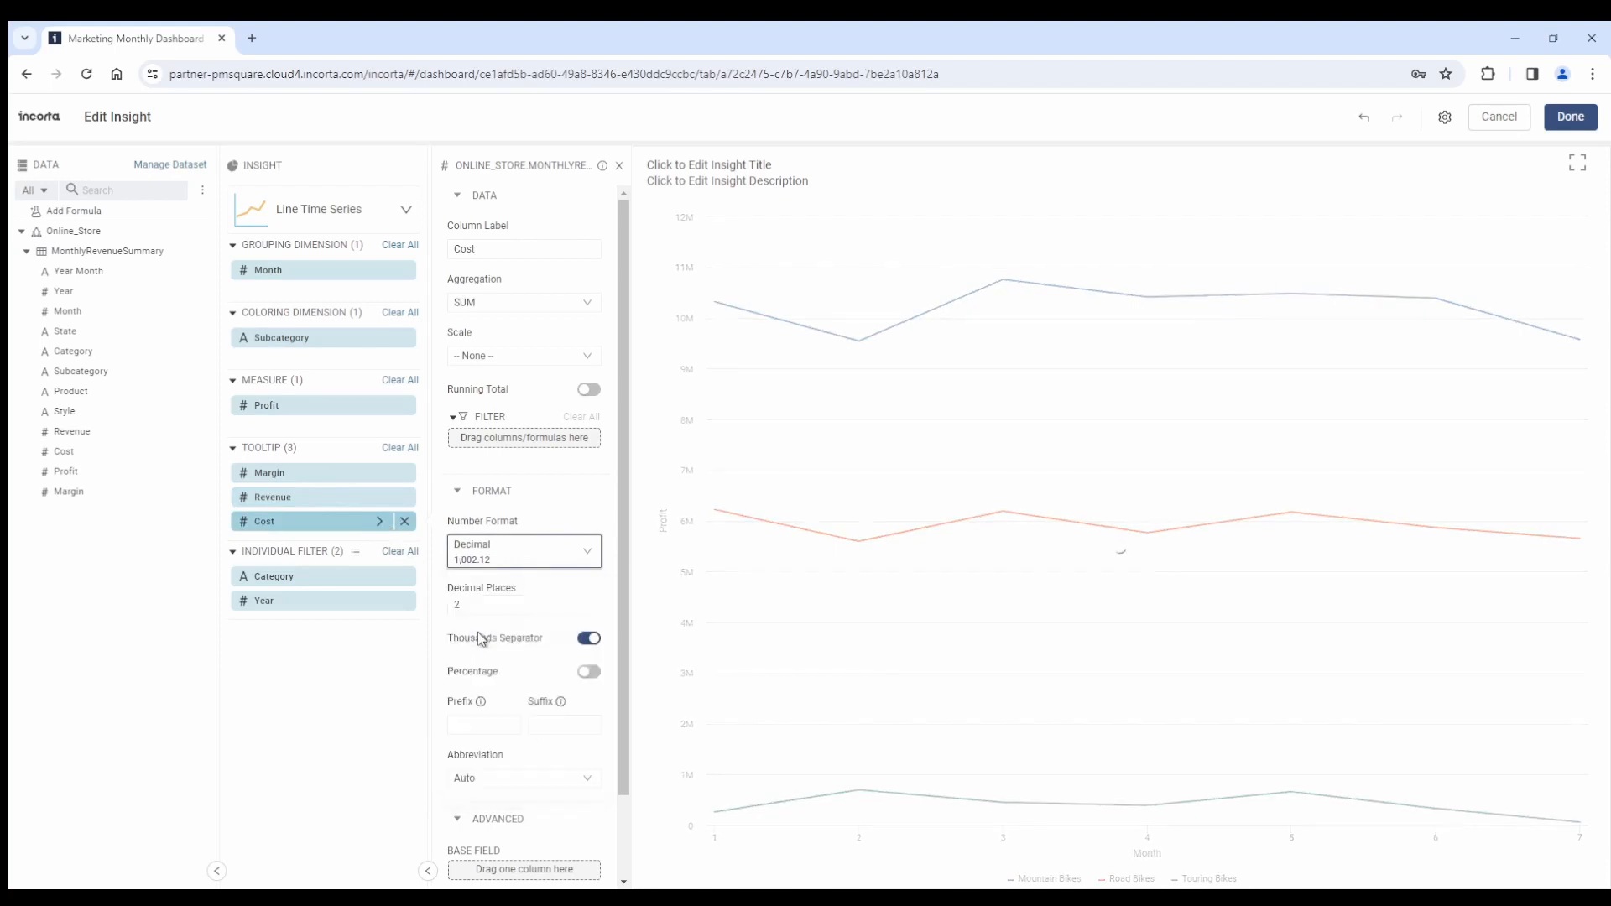
pyautogui.moveTo(864, 356)
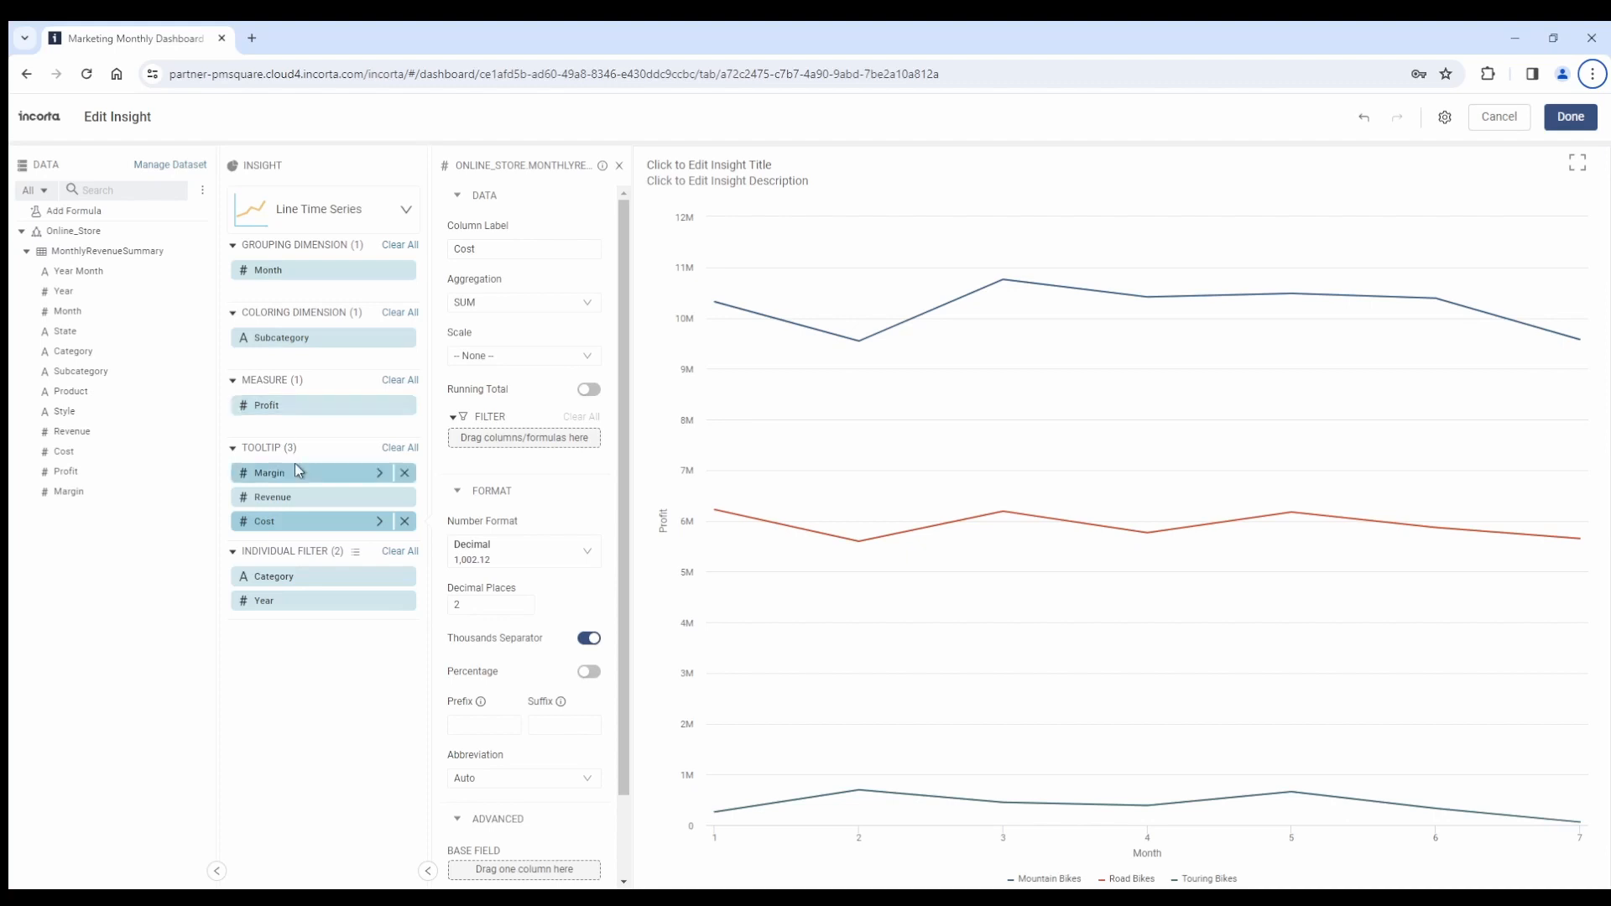
pyautogui.moveTo(864, 567)
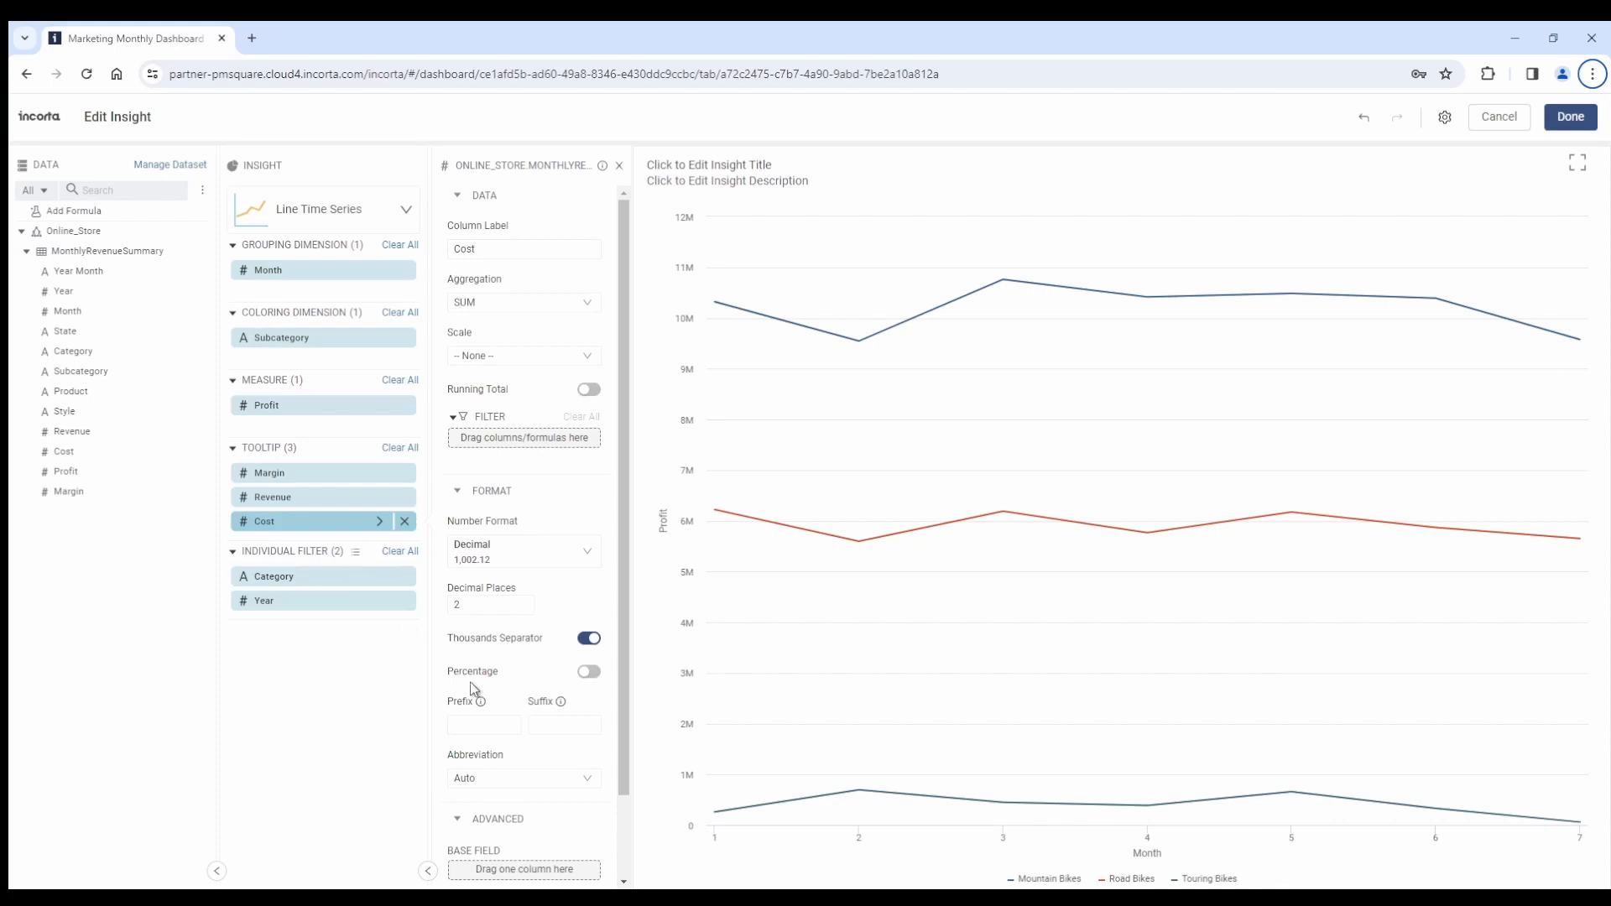
pyautogui.click(527, 777)
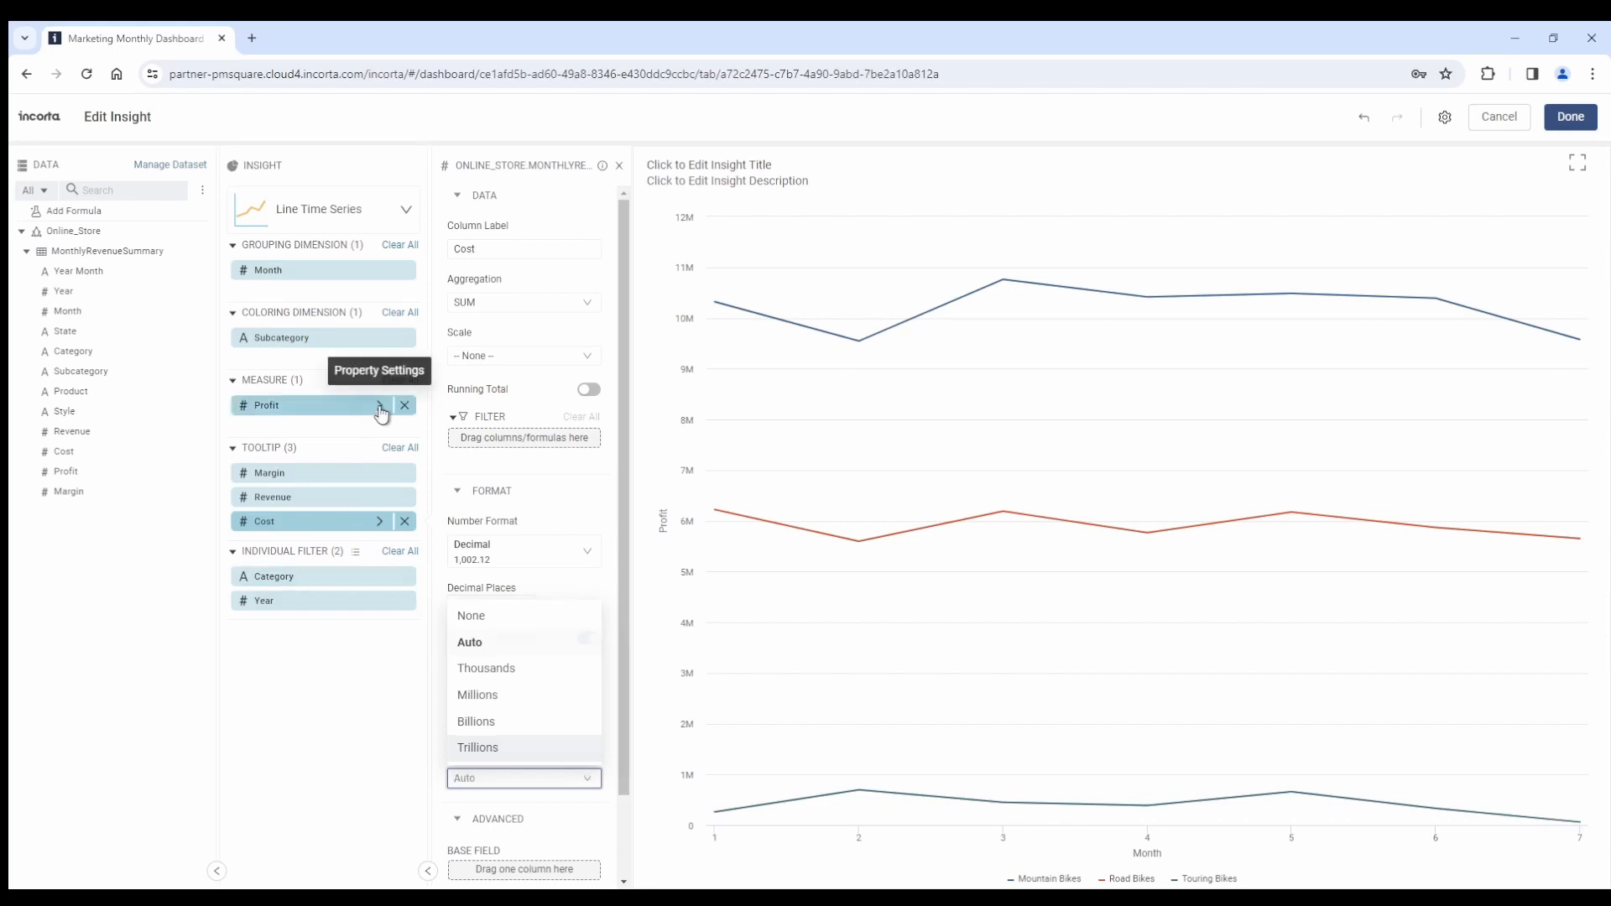
# Change the number format of the Profit measure to Dollar.
pyautogui.click(379, 406)
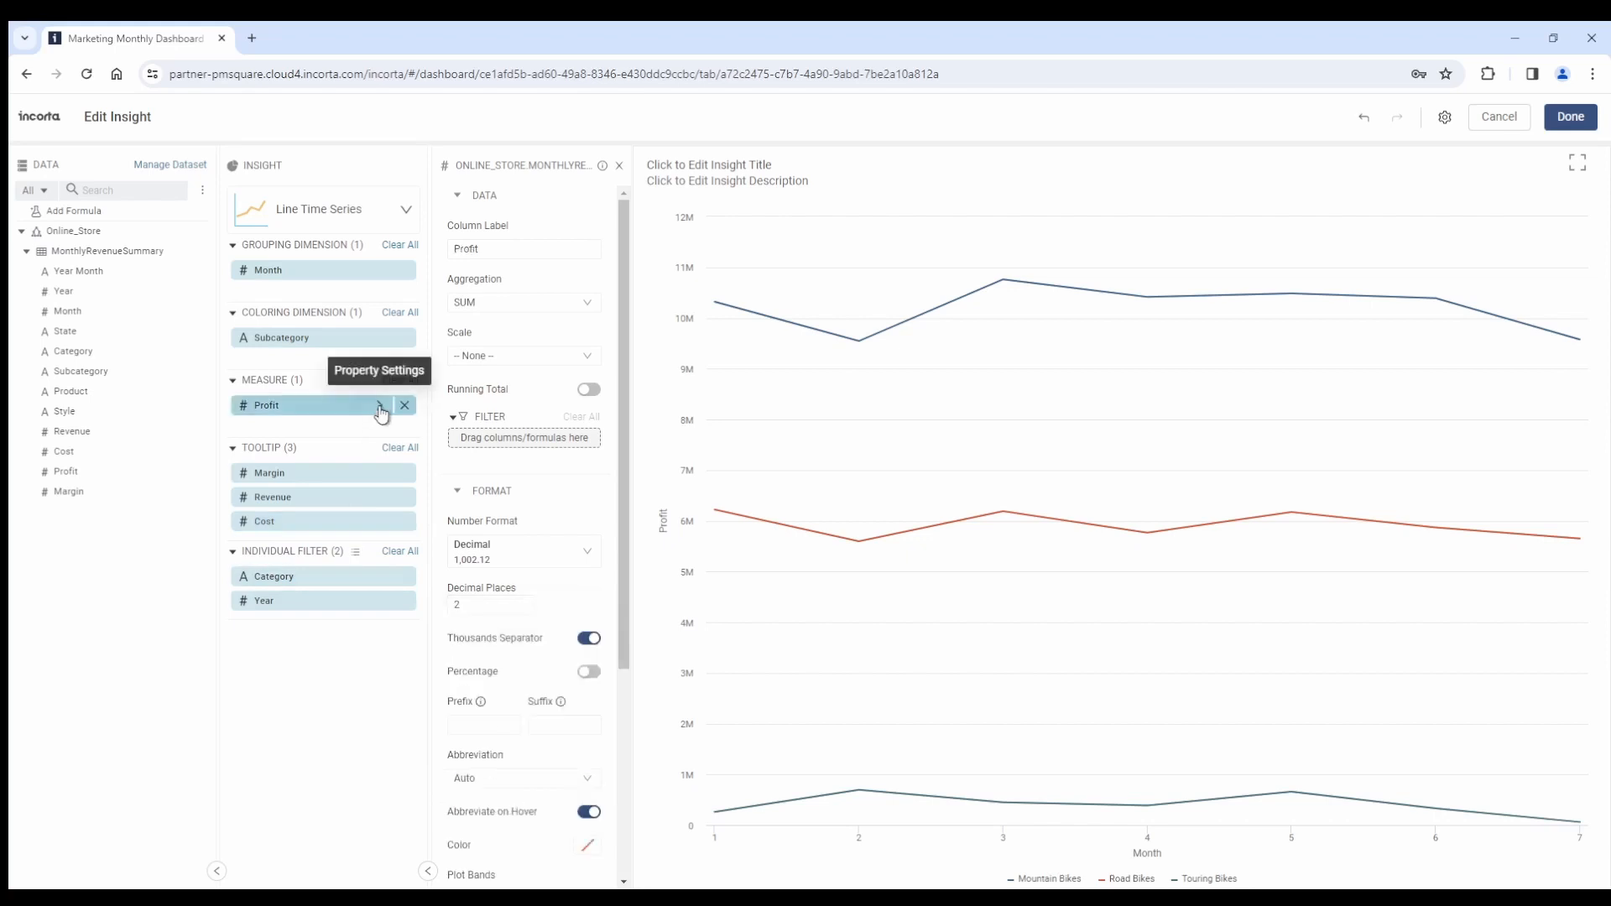
pyautogui.click(514, 552)
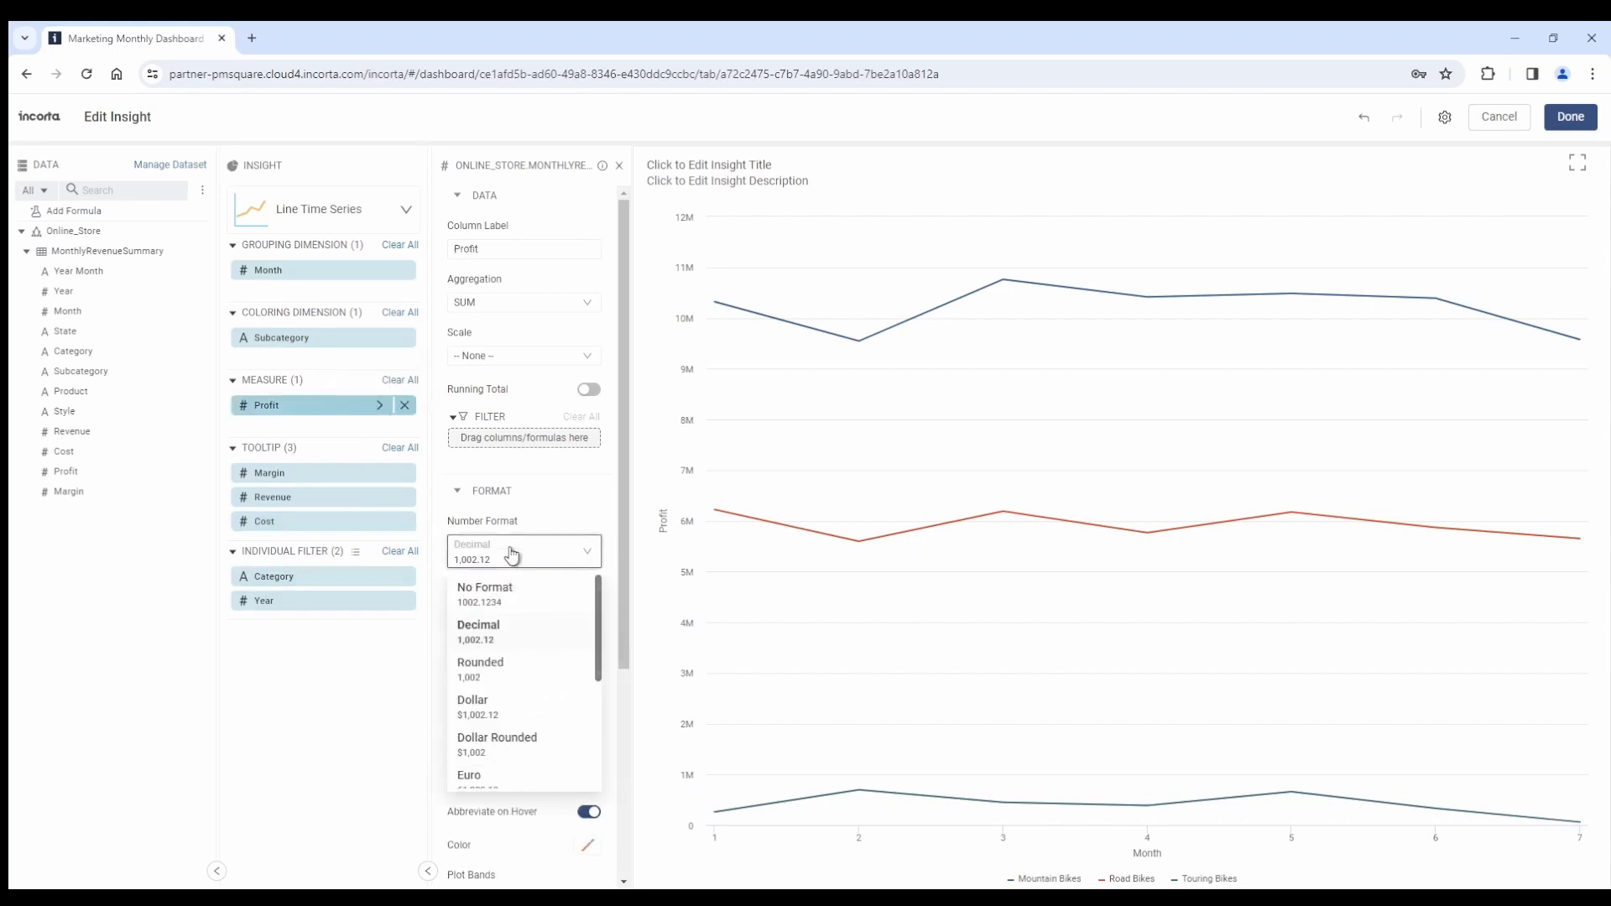
pyautogui.click(462, 709)
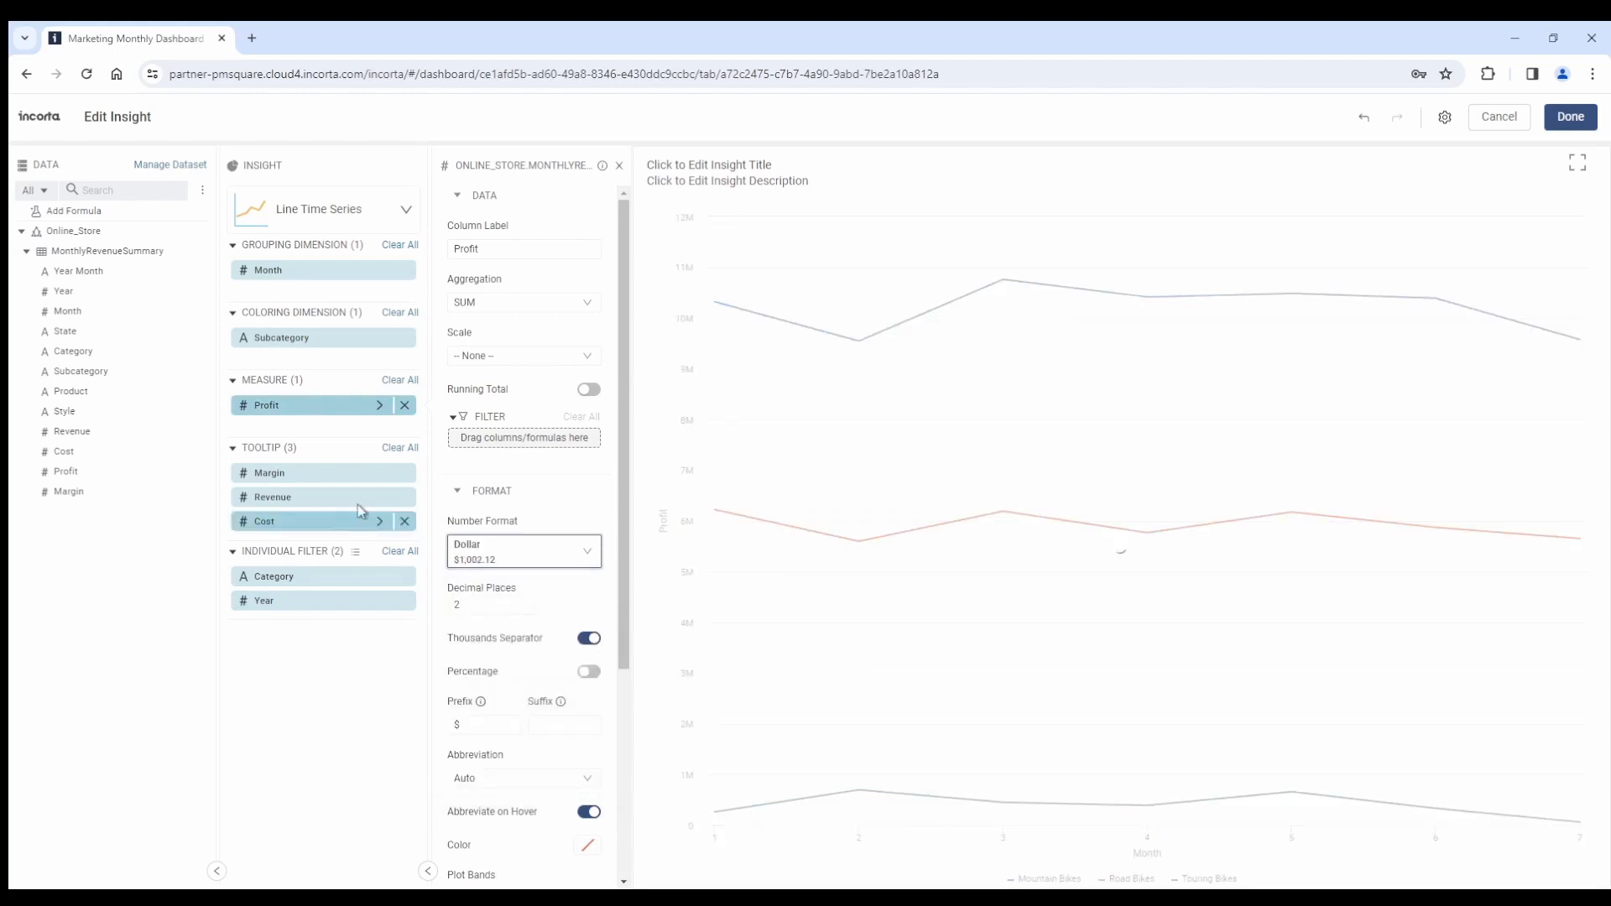
# Change the number format of the Revenue and Cost tooltip fields to Dollar.
pyautogui.click(370, 501)
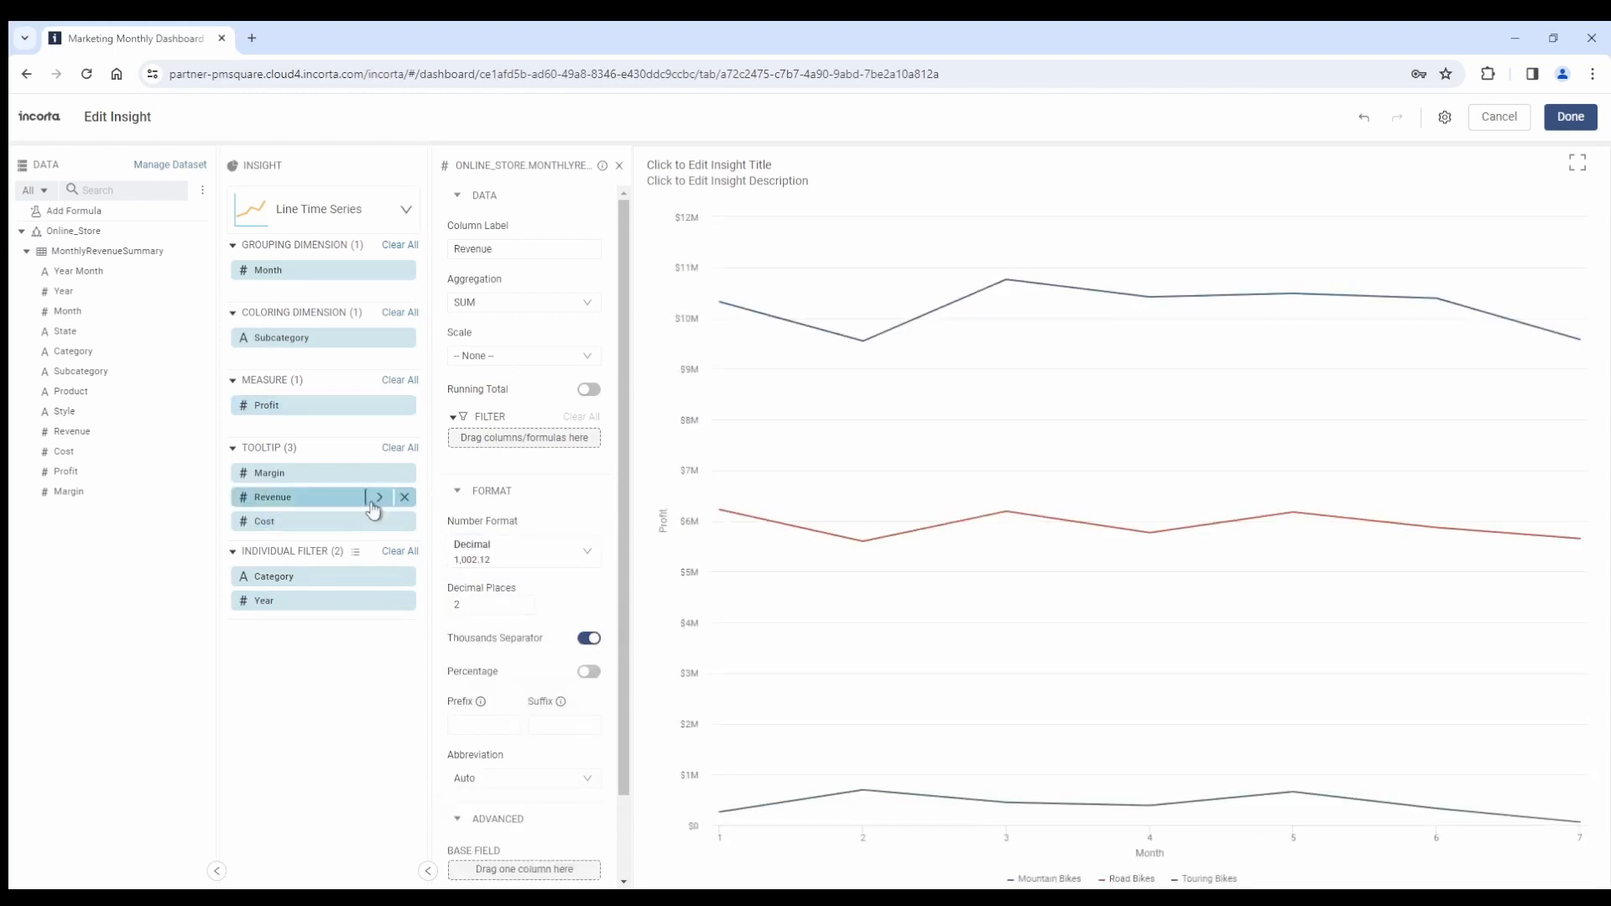
pyautogui.click(480, 556)
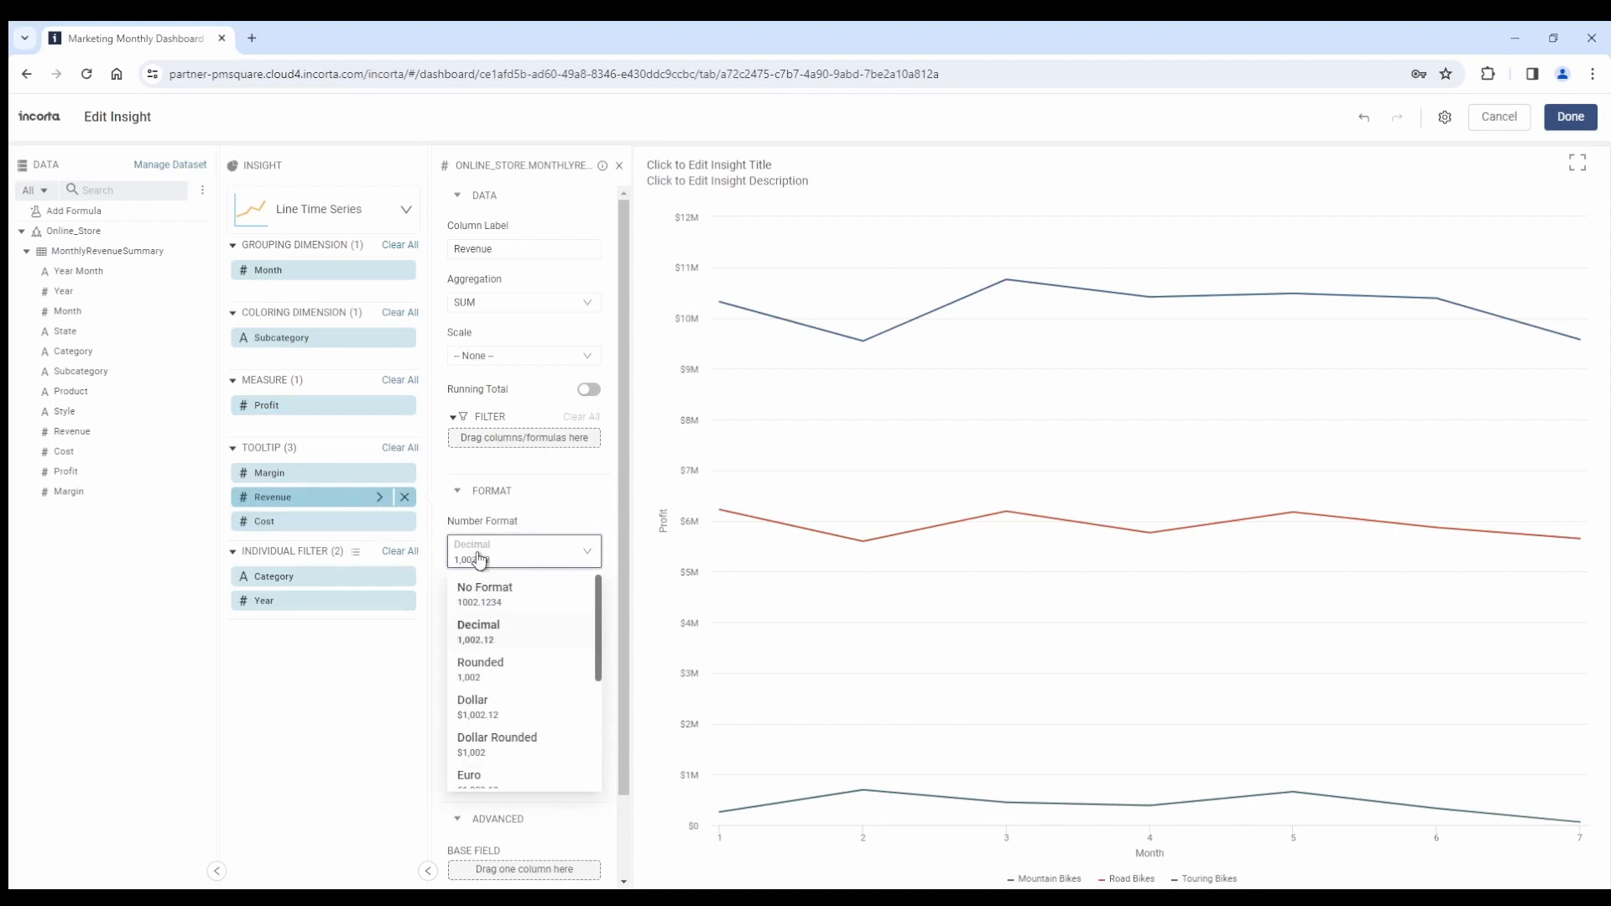
pyautogui.click(464, 713)
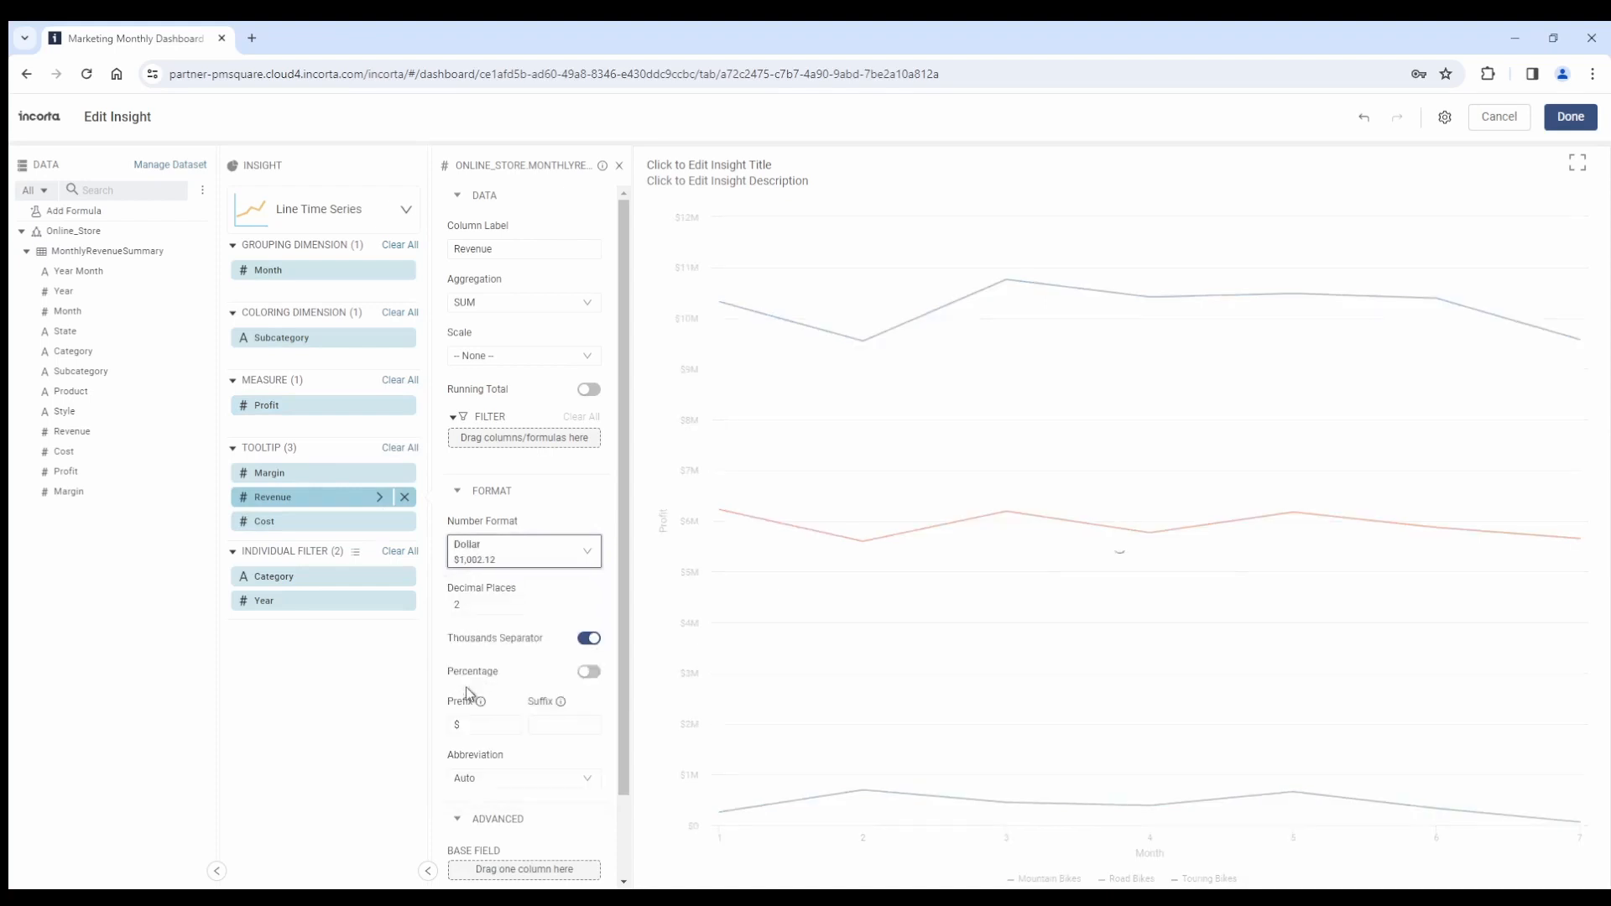
pyautogui.click(378, 529)
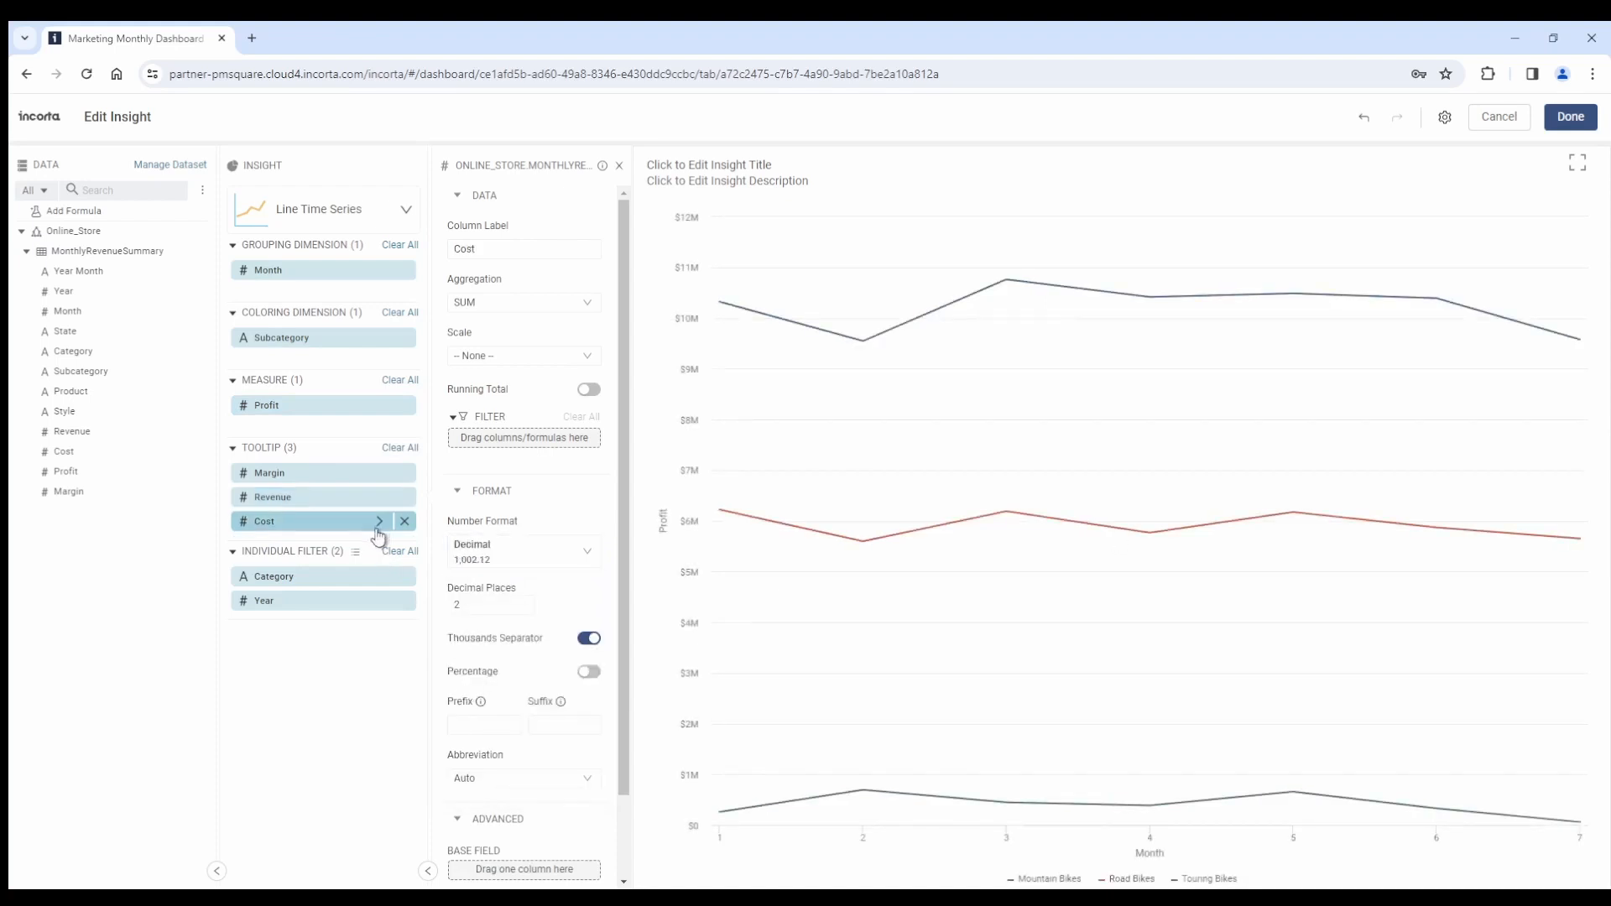
pyautogui.click(493, 552)
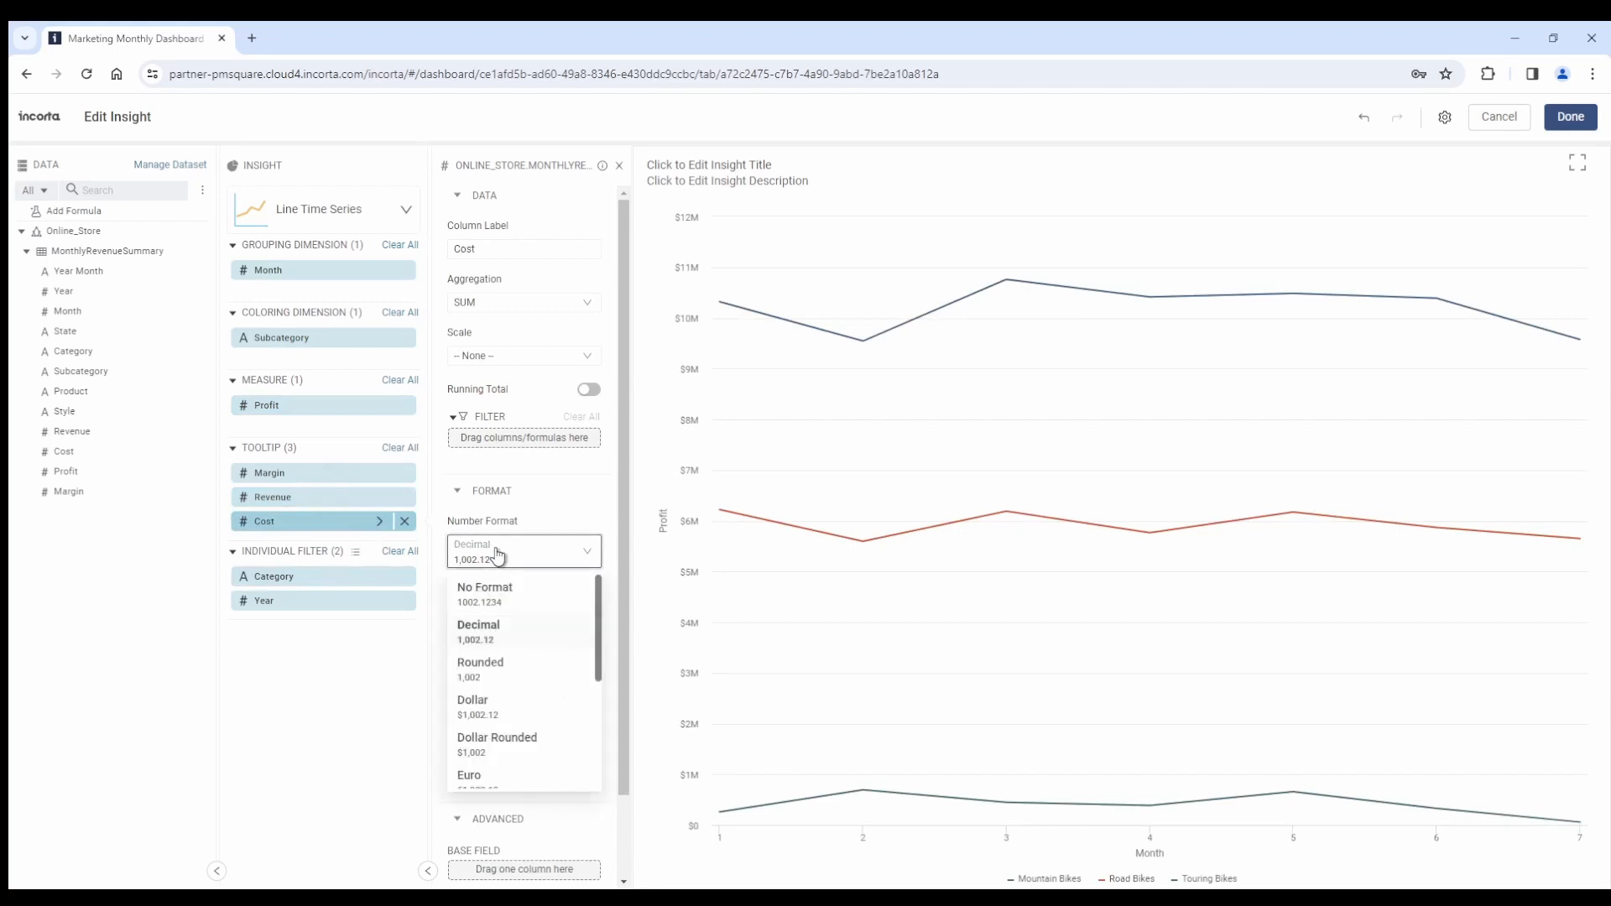
pyautogui.click(470, 707)
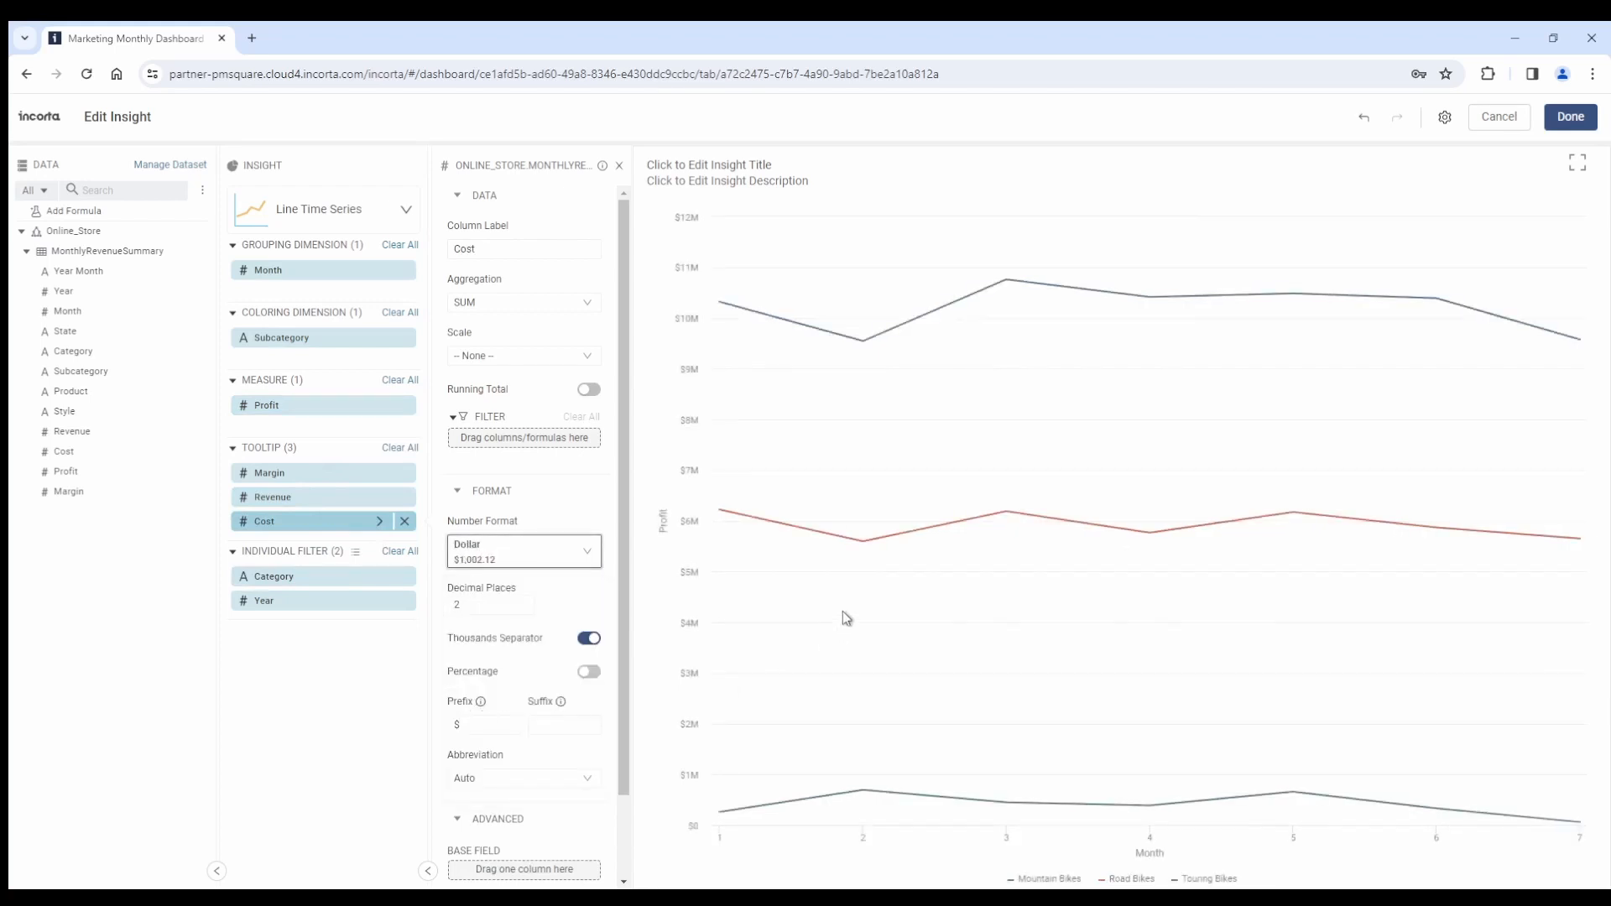
pyautogui.moveTo(863, 566)
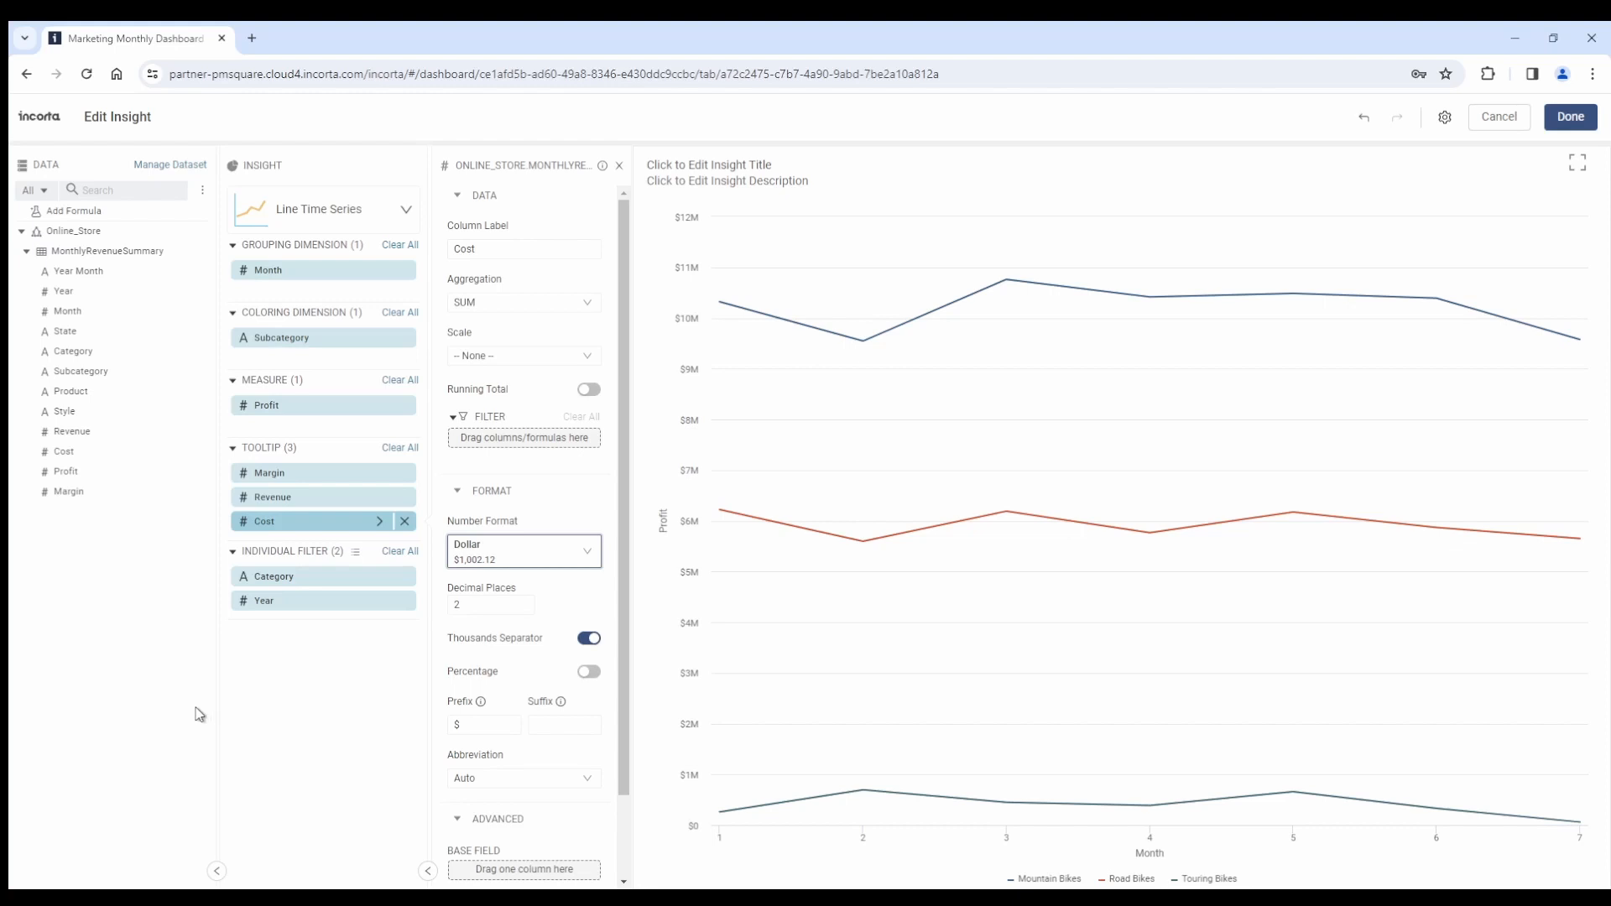
# Set the legend position of the line time series insight to Top in the insight settings.
pyautogui.click(598, 786)
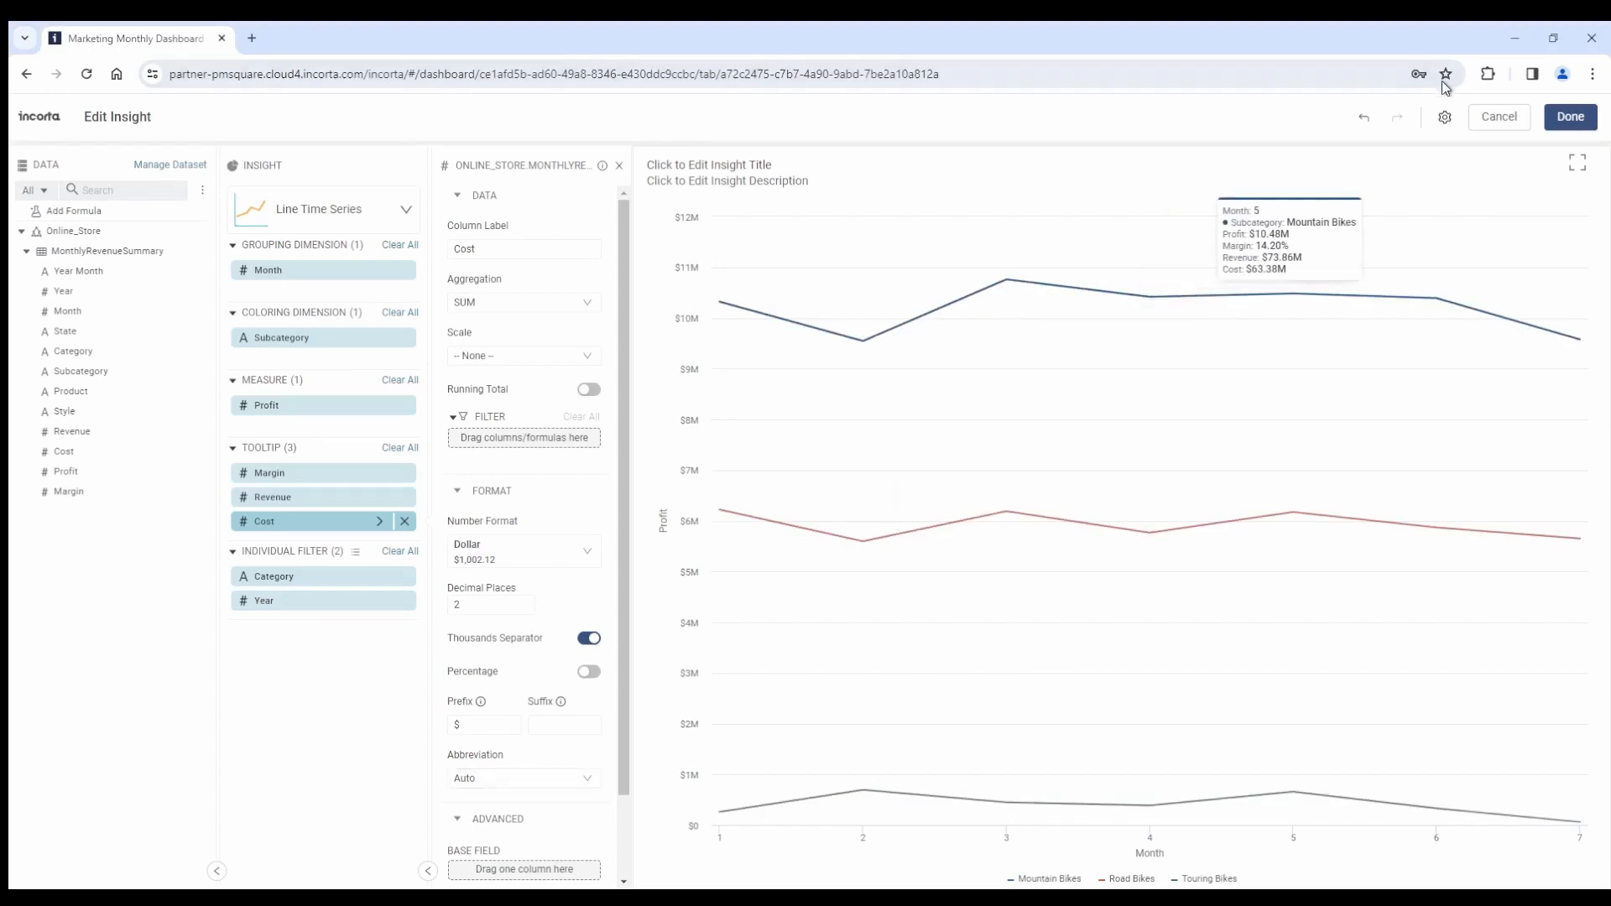
pyautogui.click(1447, 119)
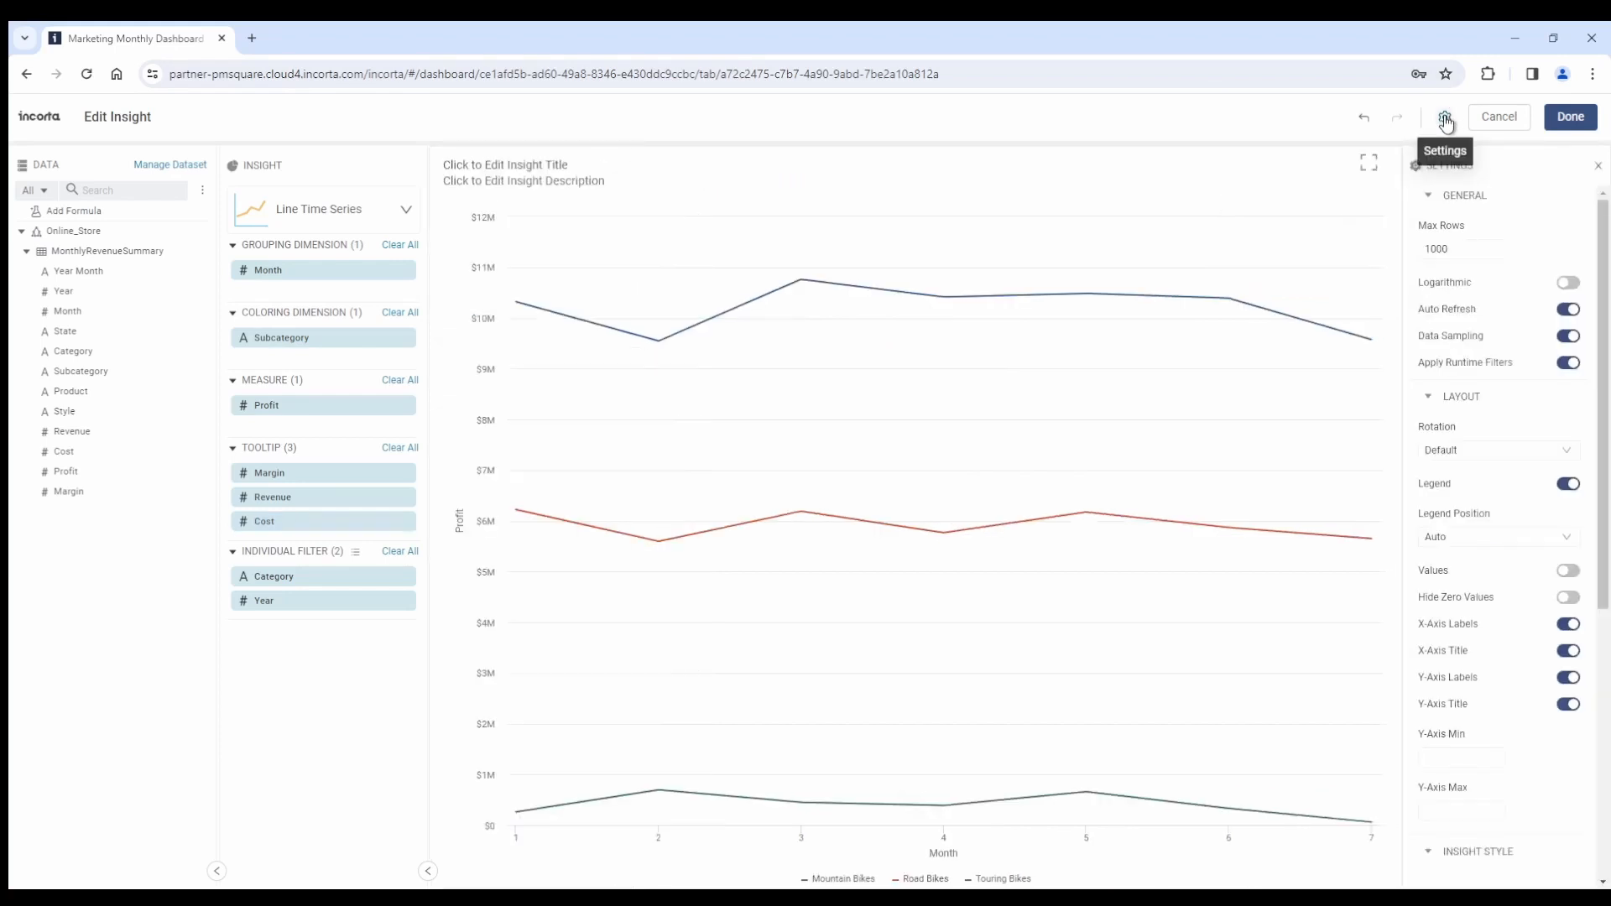
pyautogui.click(1456, 538)
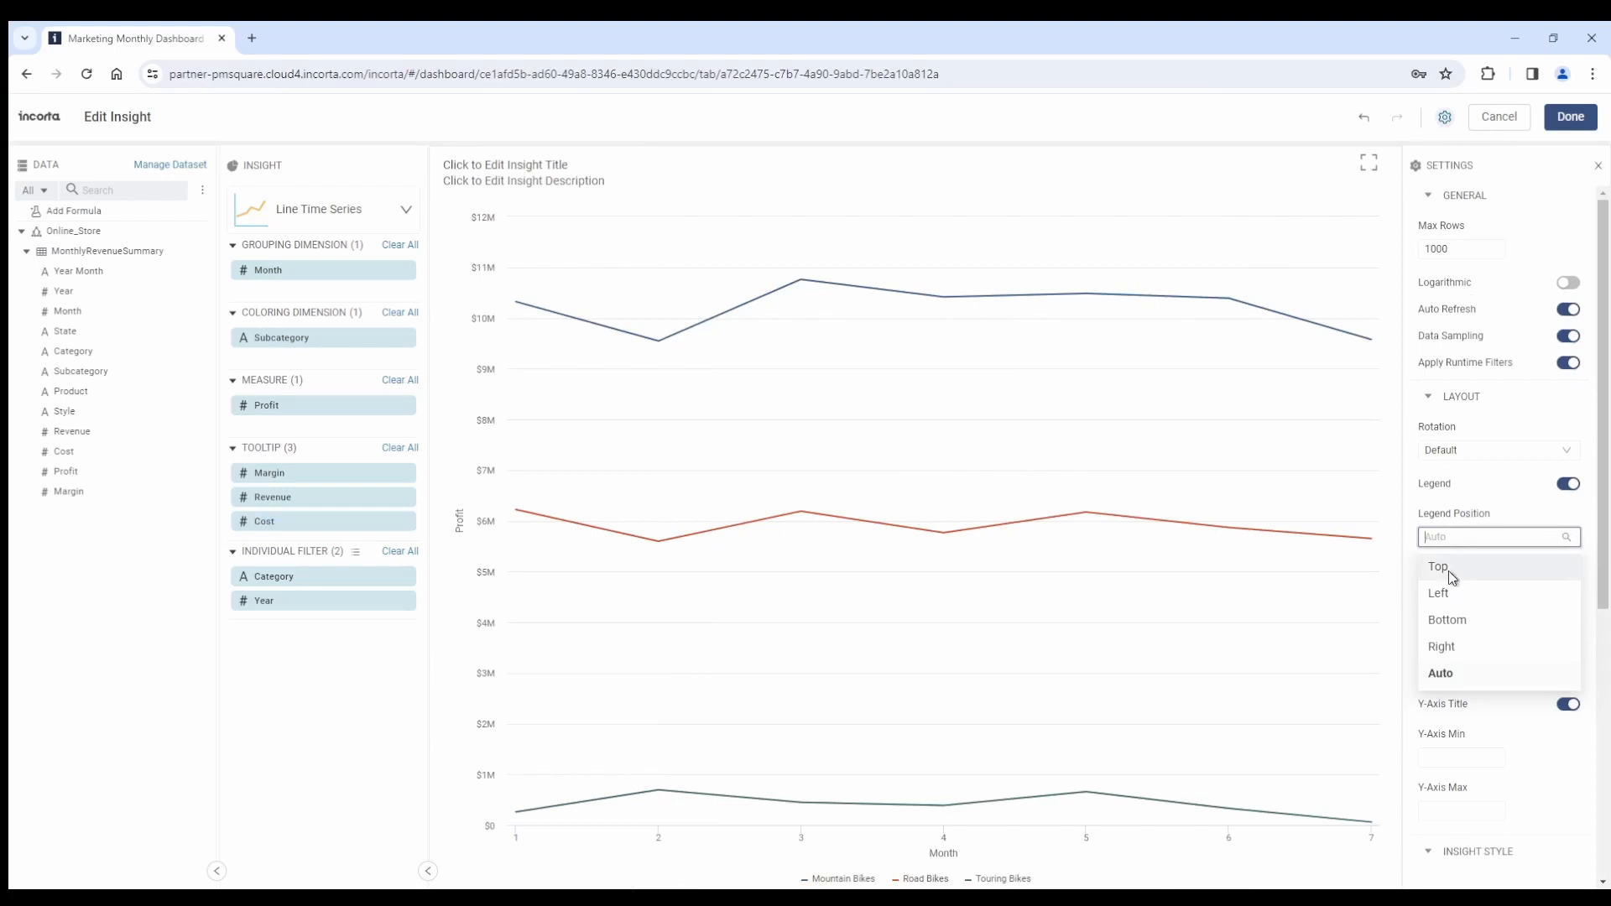
pyautogui.click(1445, 571)
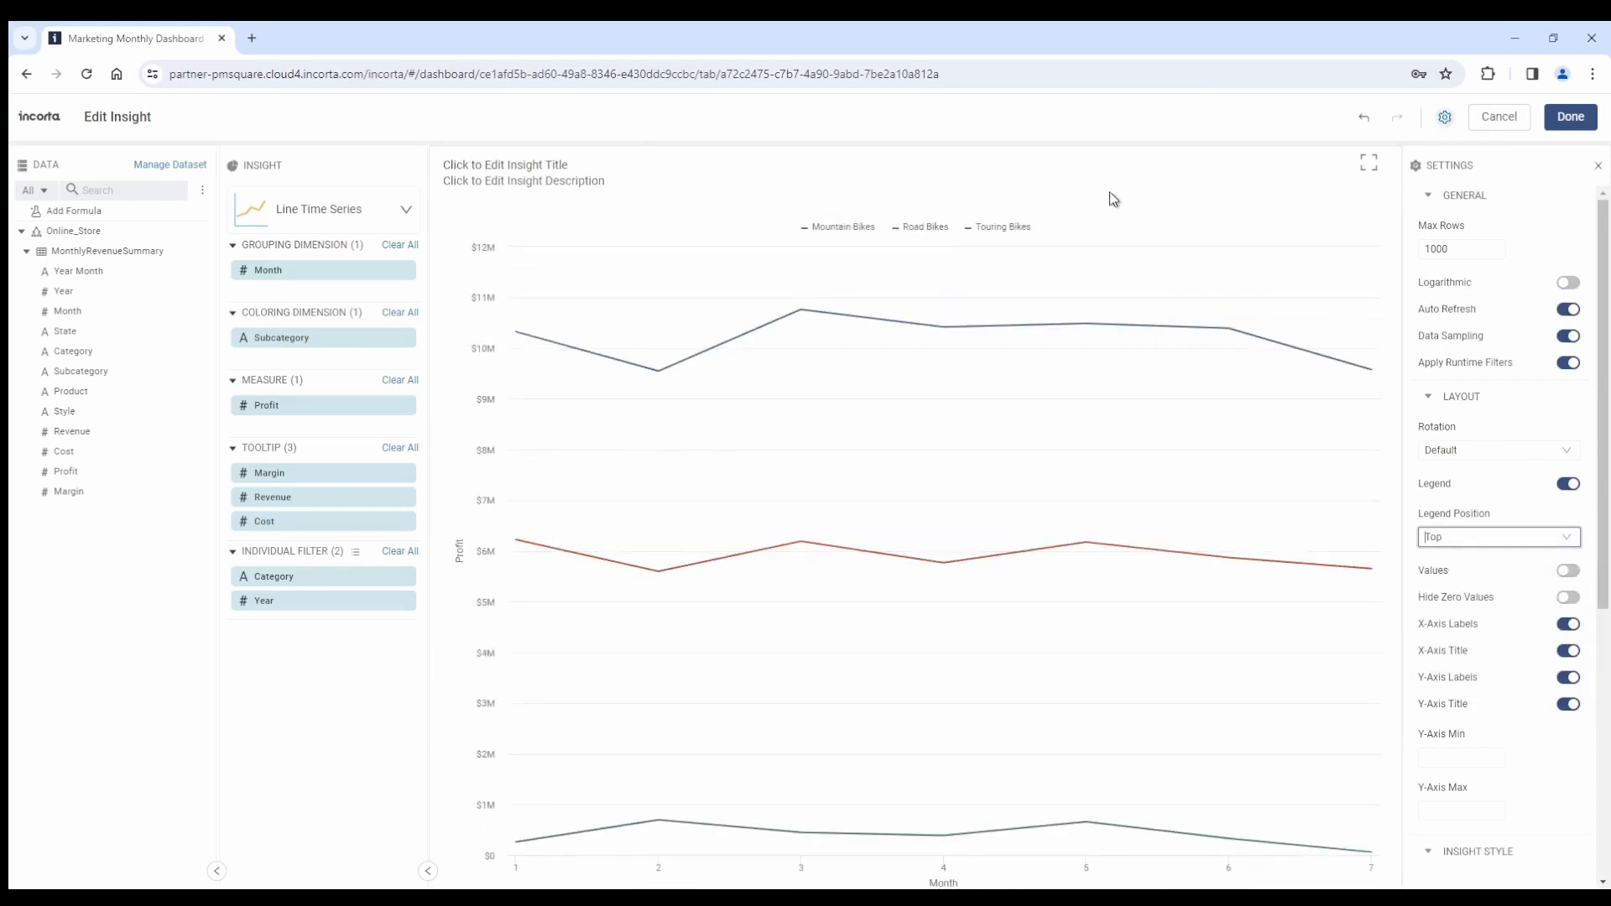
# Give the insight the bold title "Bicycle Profits by Product Subcategory" and save the title.
pyautogui.click(510, 167)
pyautogui.click(684, 394)
pyautogui.click(621, 543)
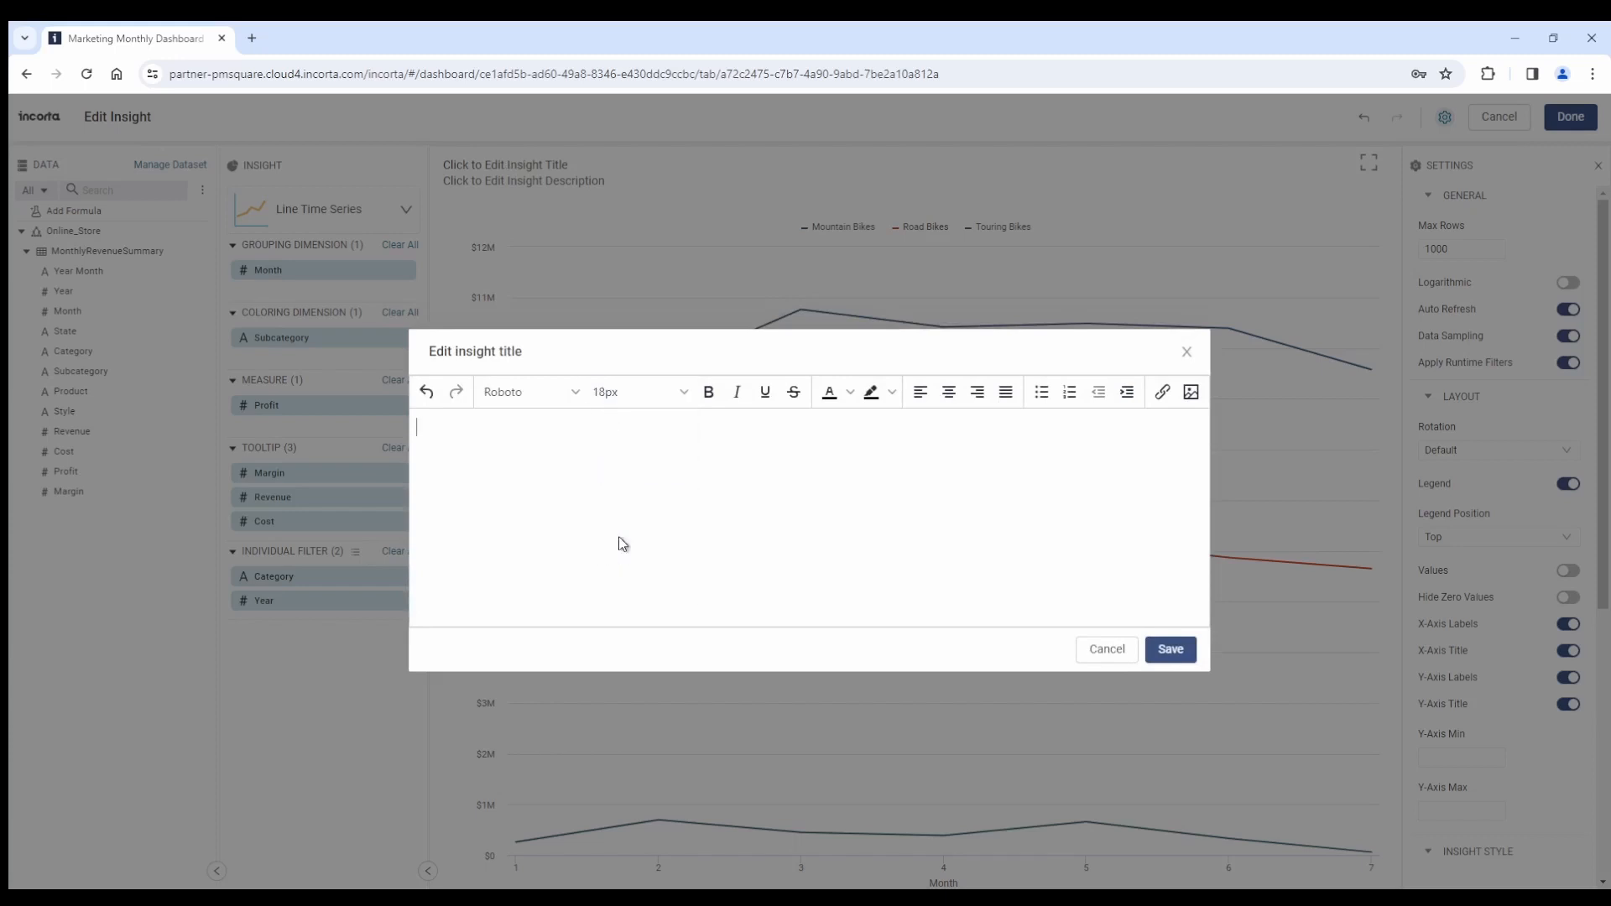
pyautogui.click(705, 405)
pyautogui.write('Bicycle')
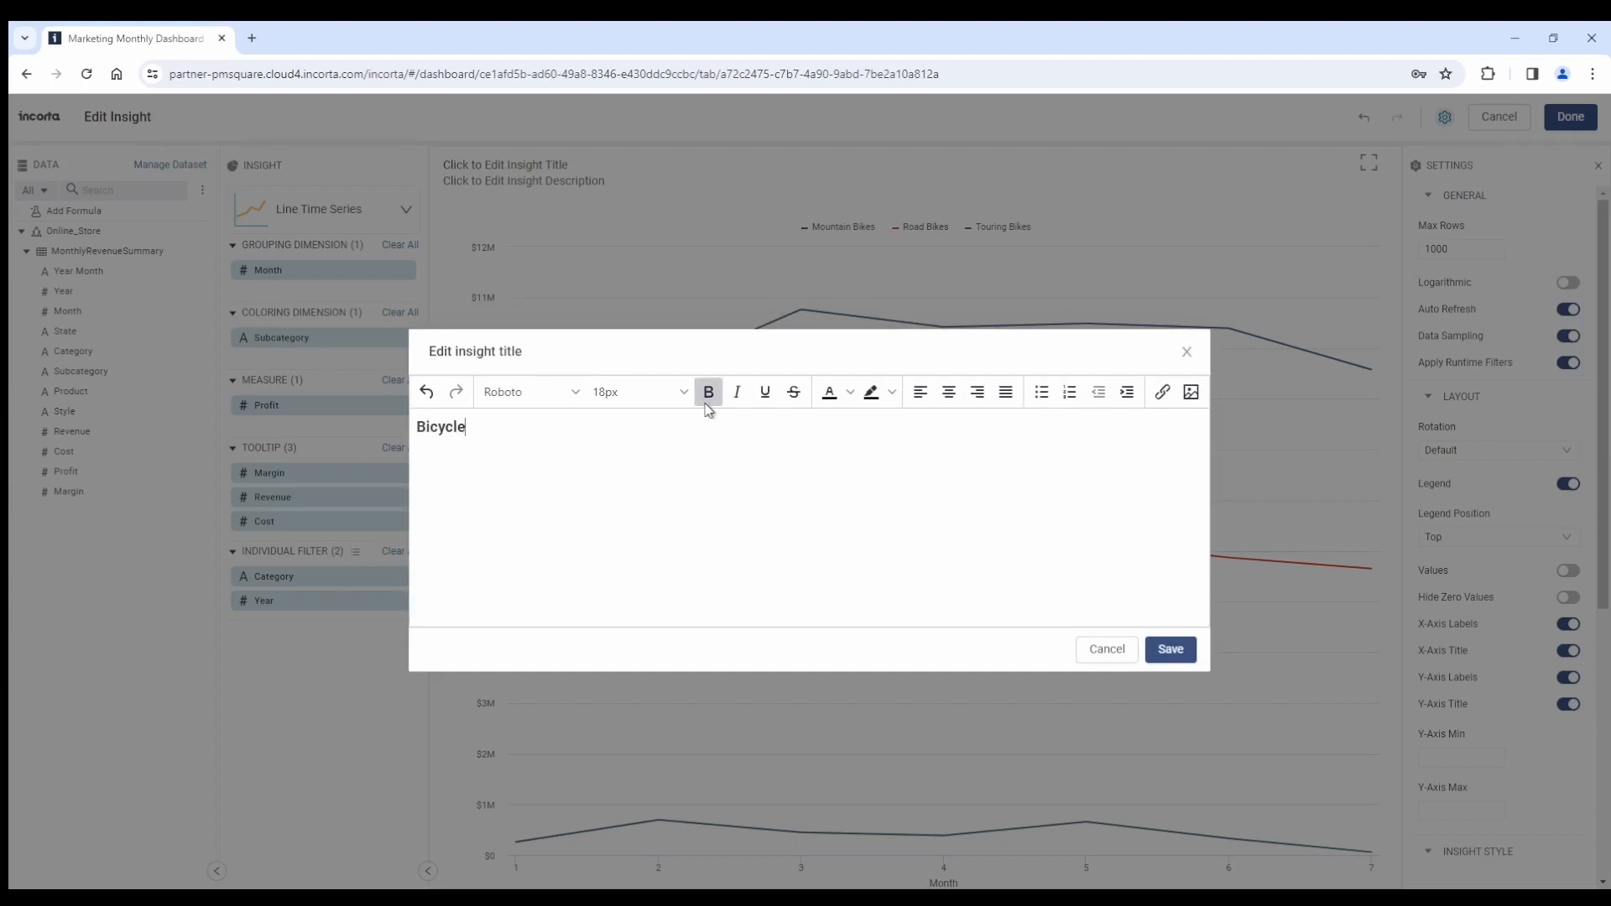
pyautogui.write(' Profits by Product Subcate')
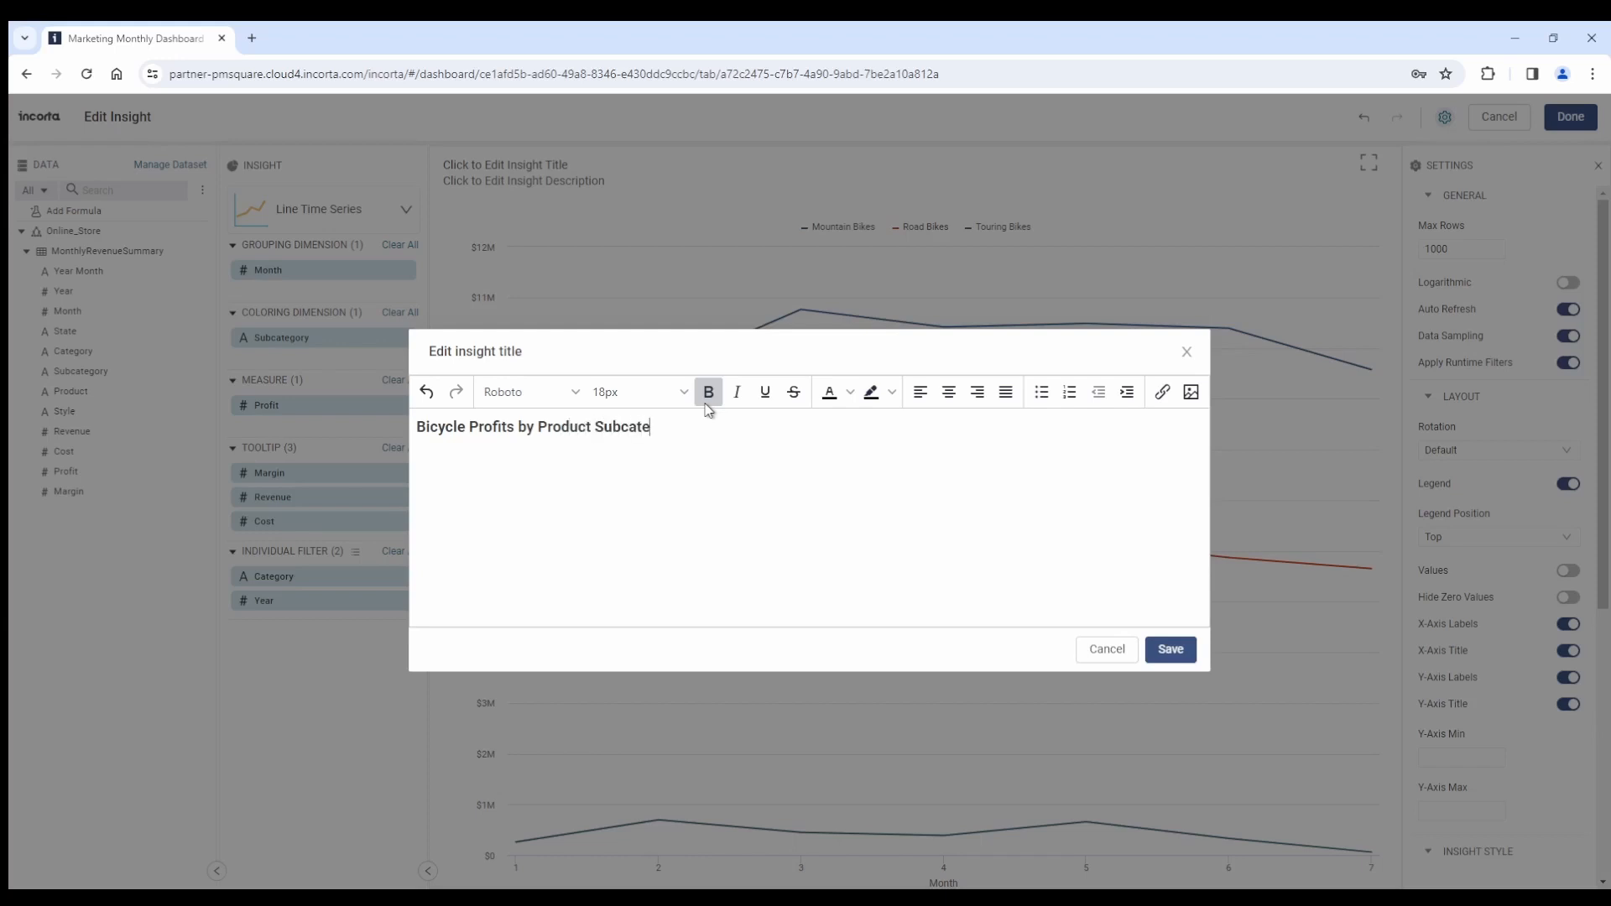
pyautogui.write('gory')
pyautogui.click(1170, 650)
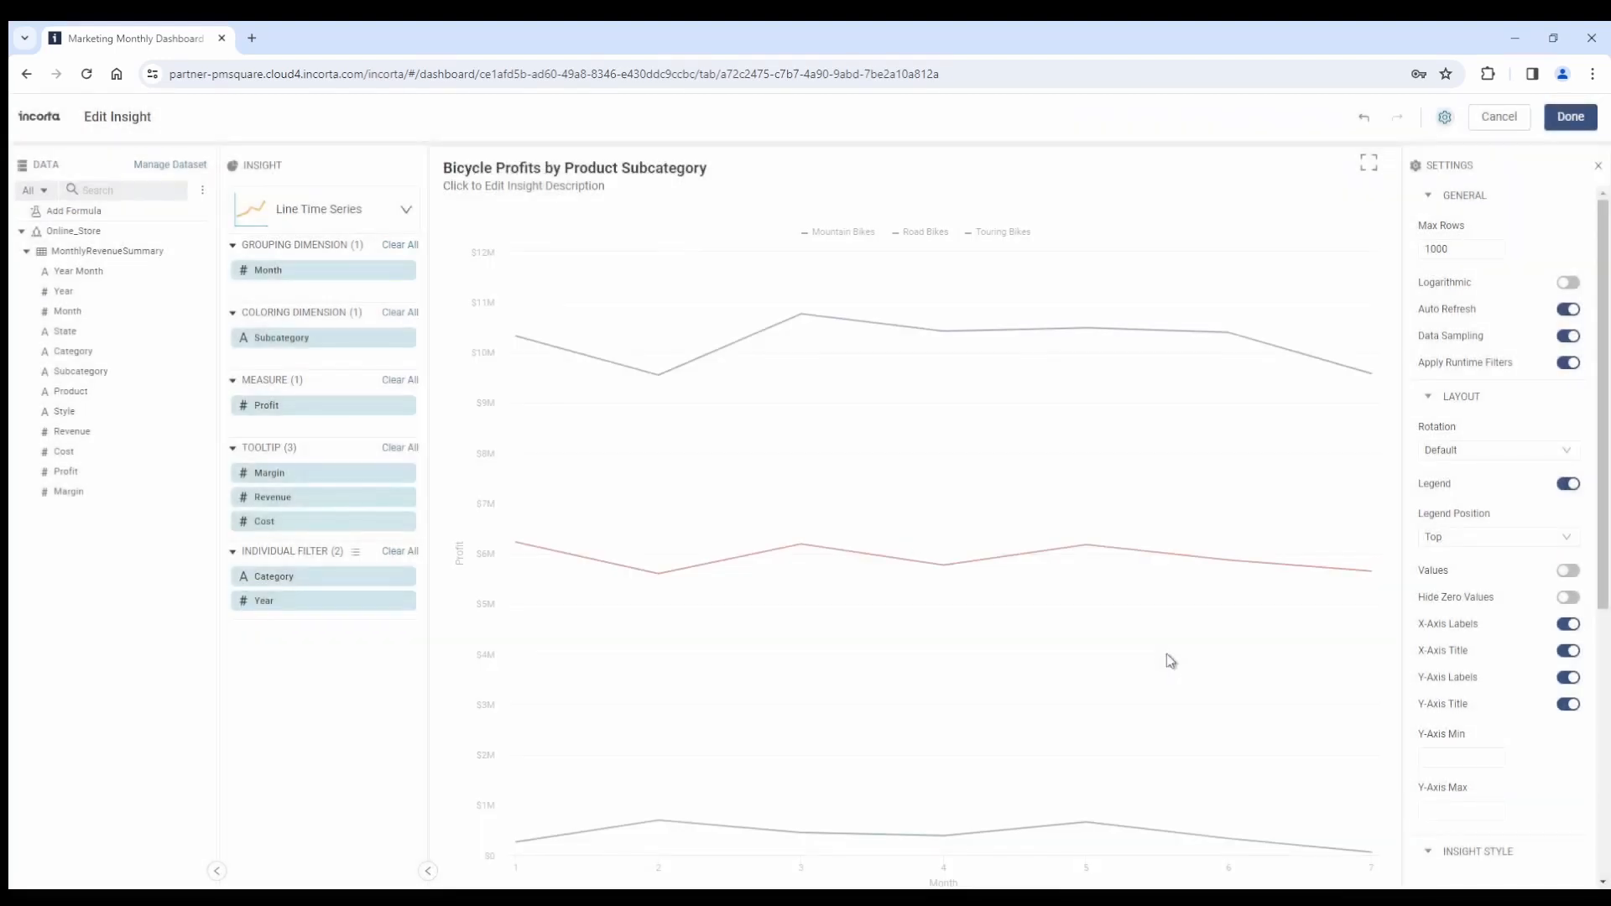
# Finish editing the insight and save the dashboard tab with the chart added.
pyautogui.moveTo(1103, 625)
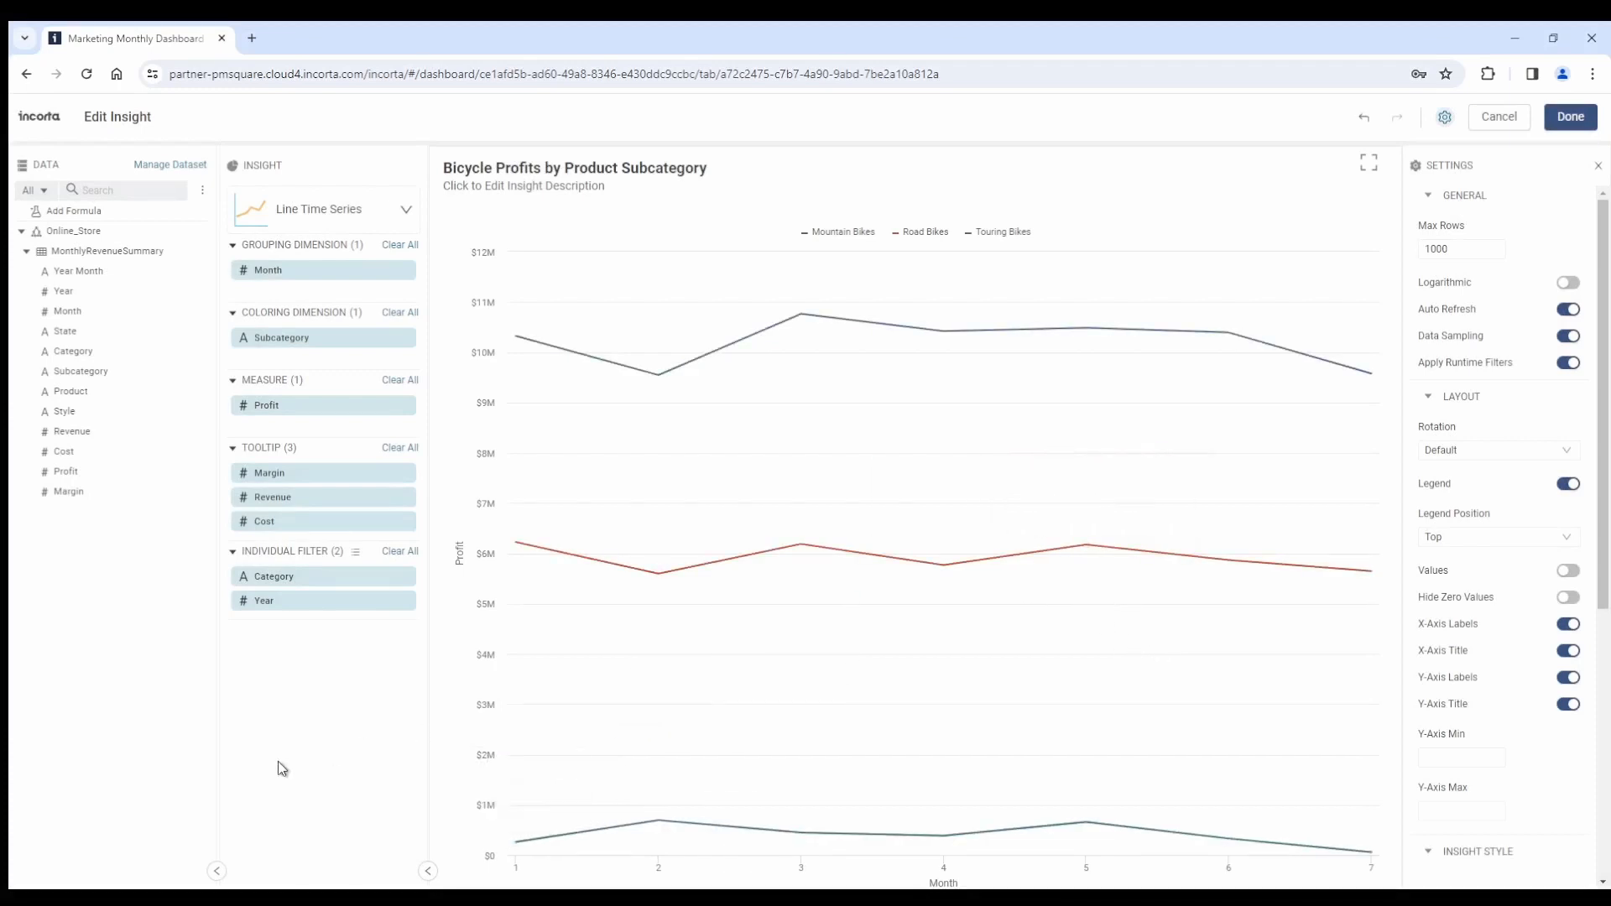
pyautogui.click(1559, 121)
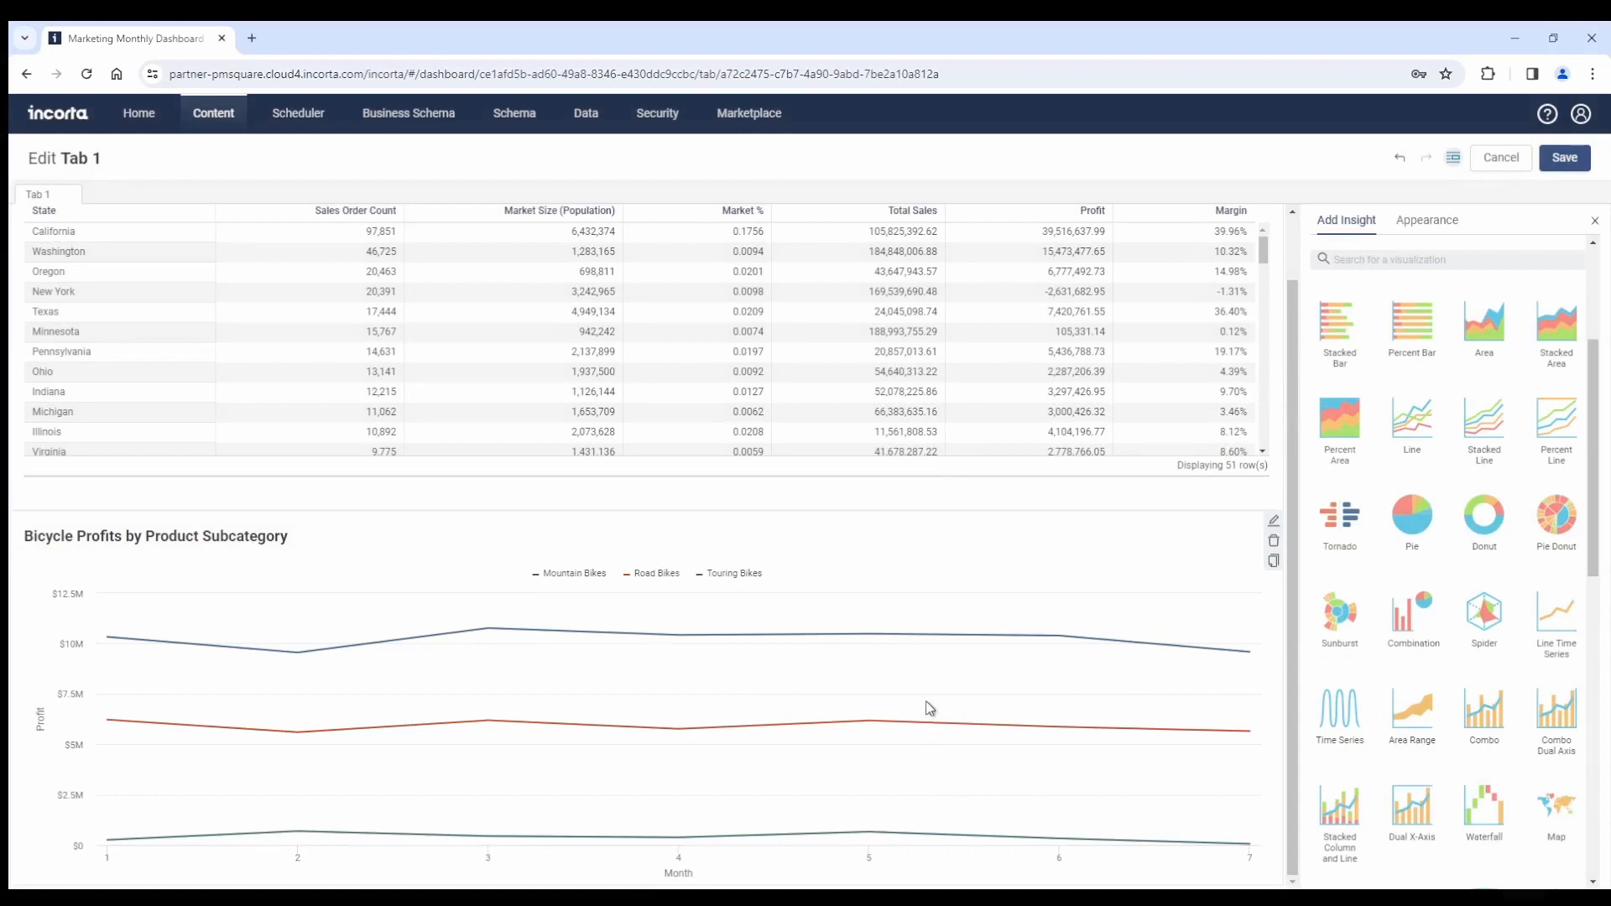
pyautogui.click(1566, 161)
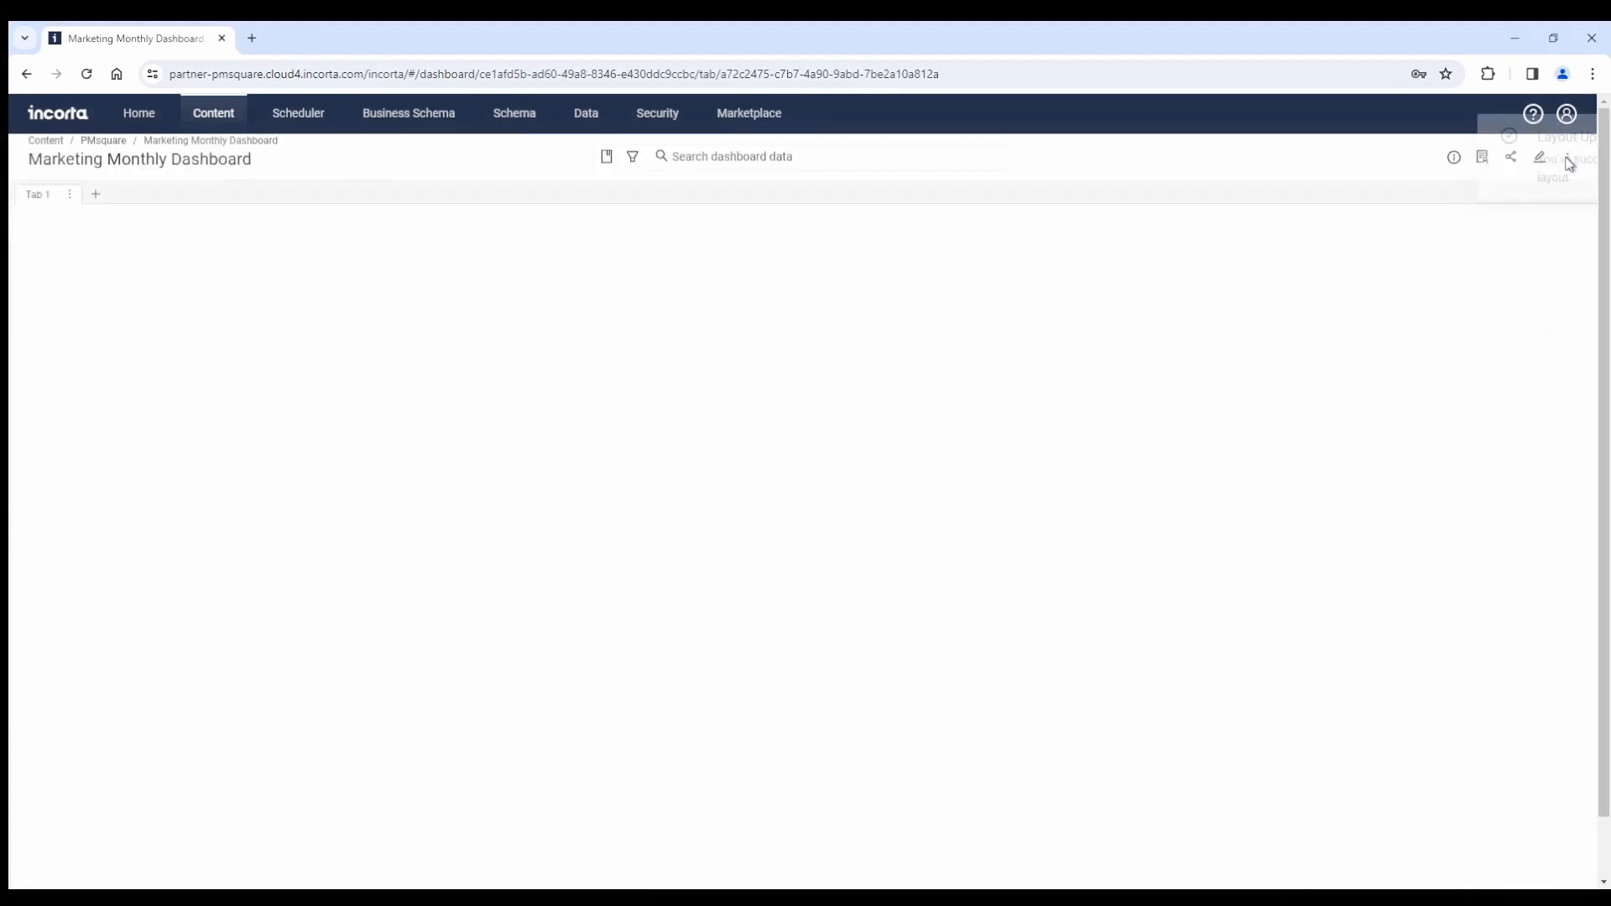
# Place the Bicycle Profits chart to the right of the Sales and Profit by State table and save the layout.
pyautogui.moveTo(662, 824)
pyautogui.moveTo(652, 651)
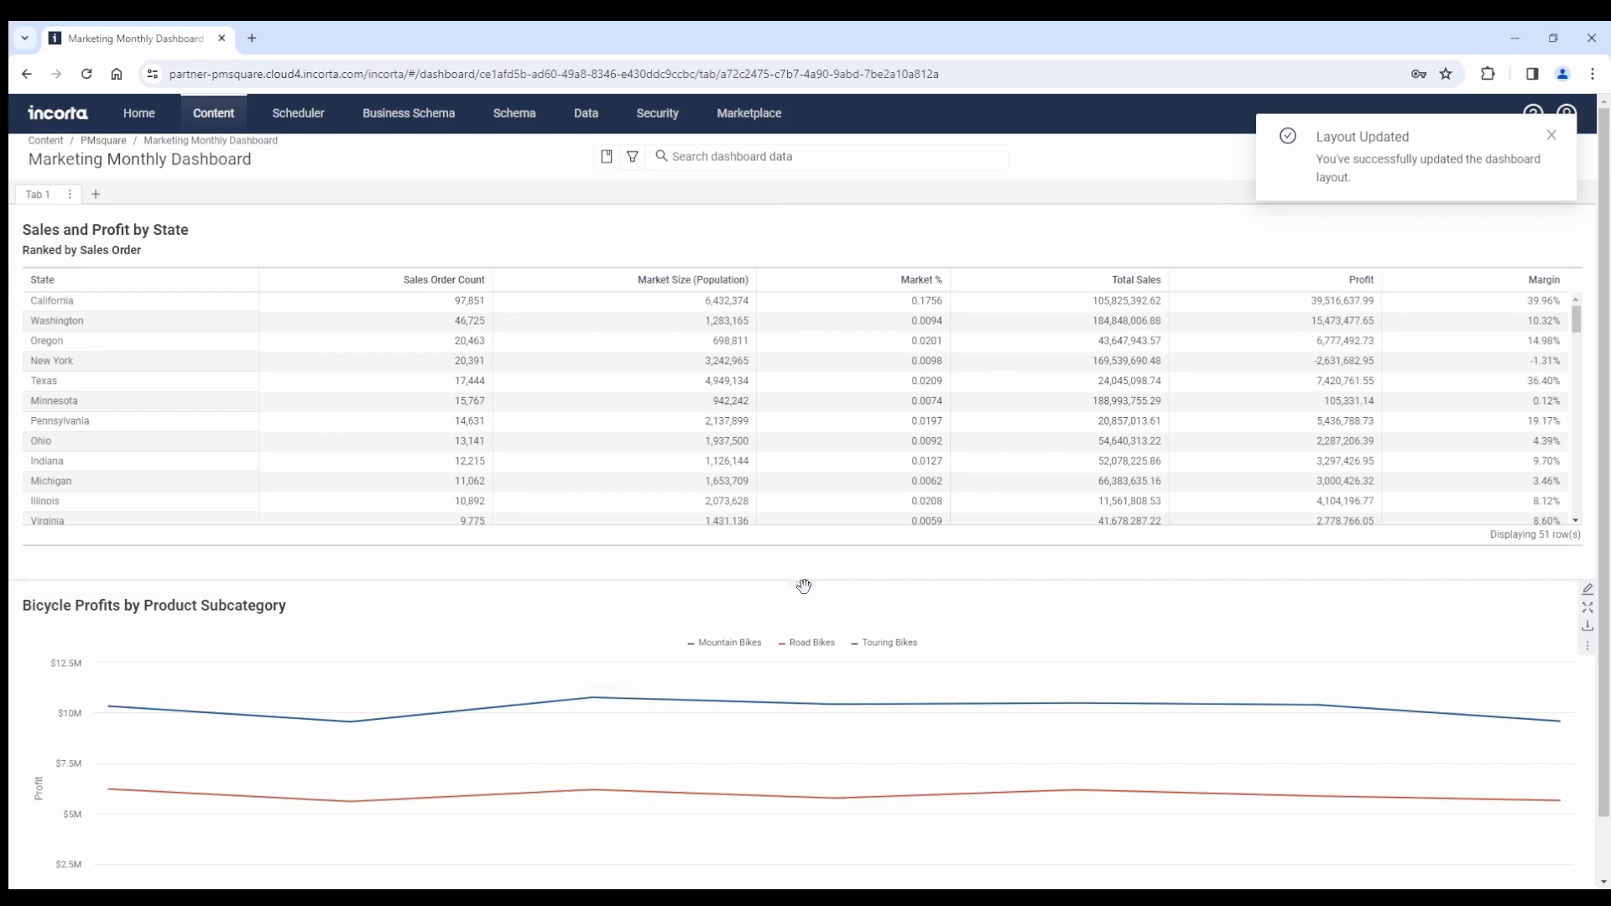
pyautogui.moveTo(804, 586); pyautogui.dragTo(1039, 357)
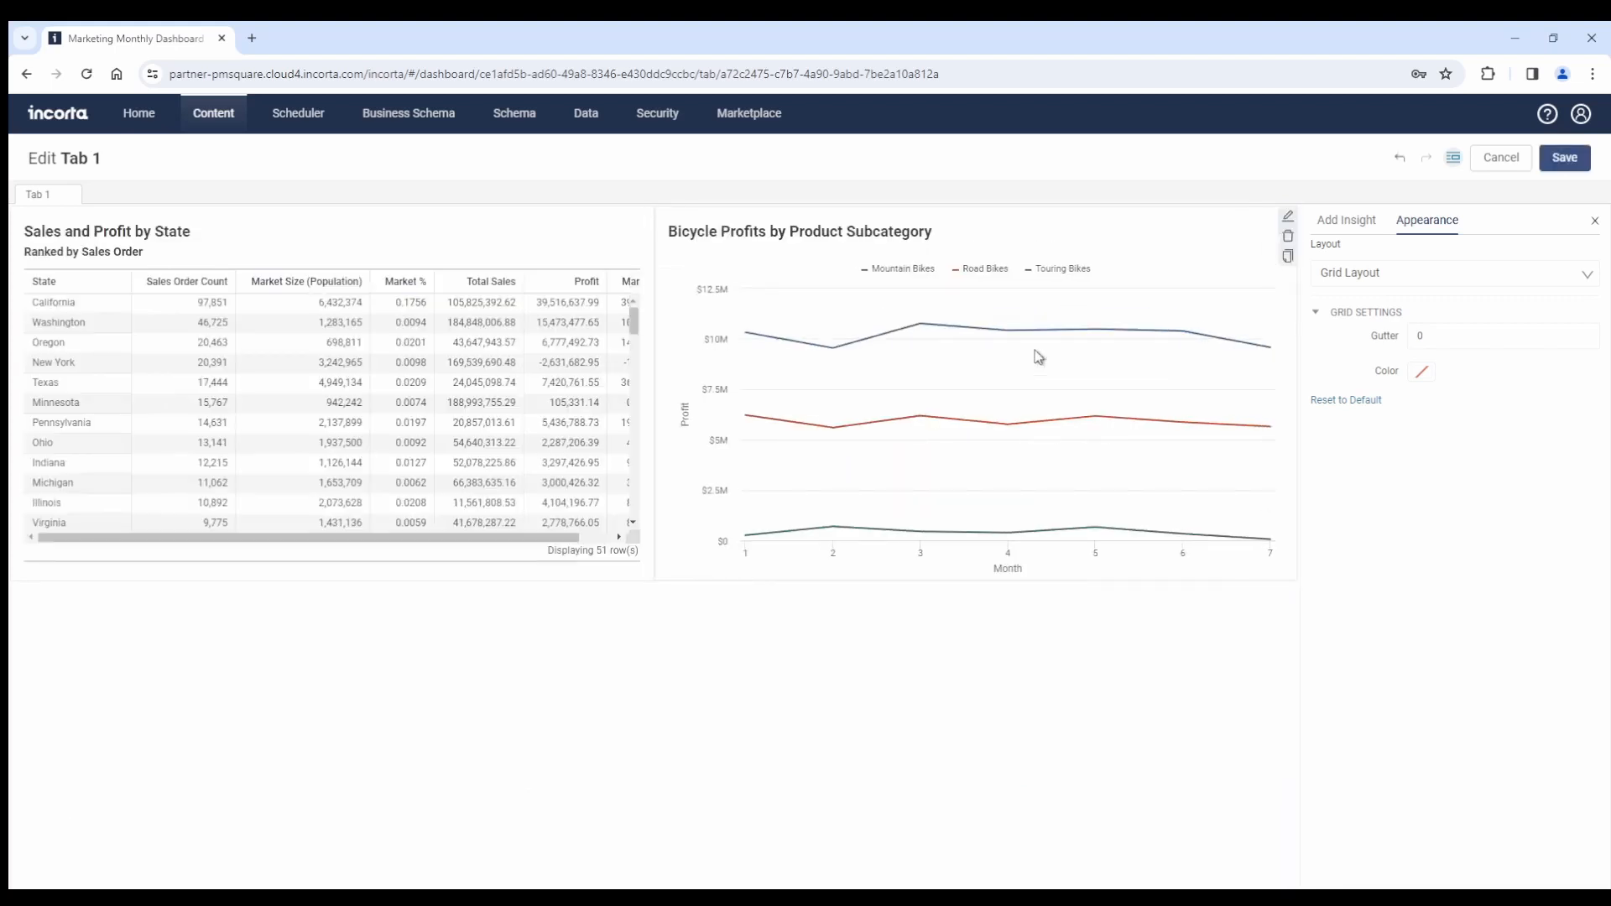
pyautogui.click(1595, 224)
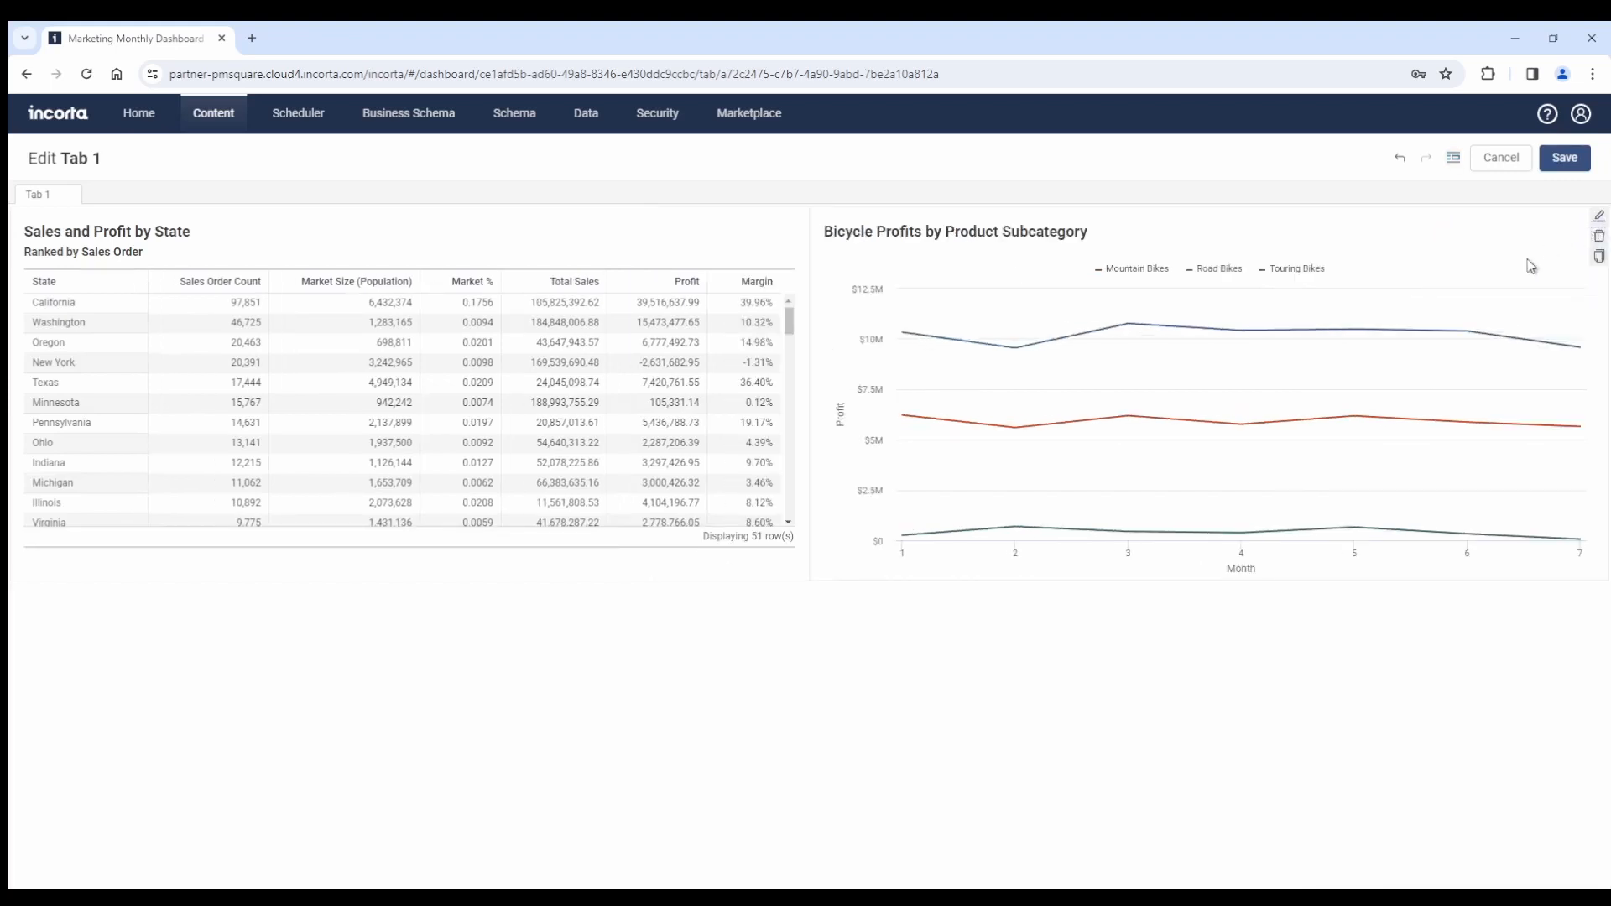
pyautogui.click(1558, 153)
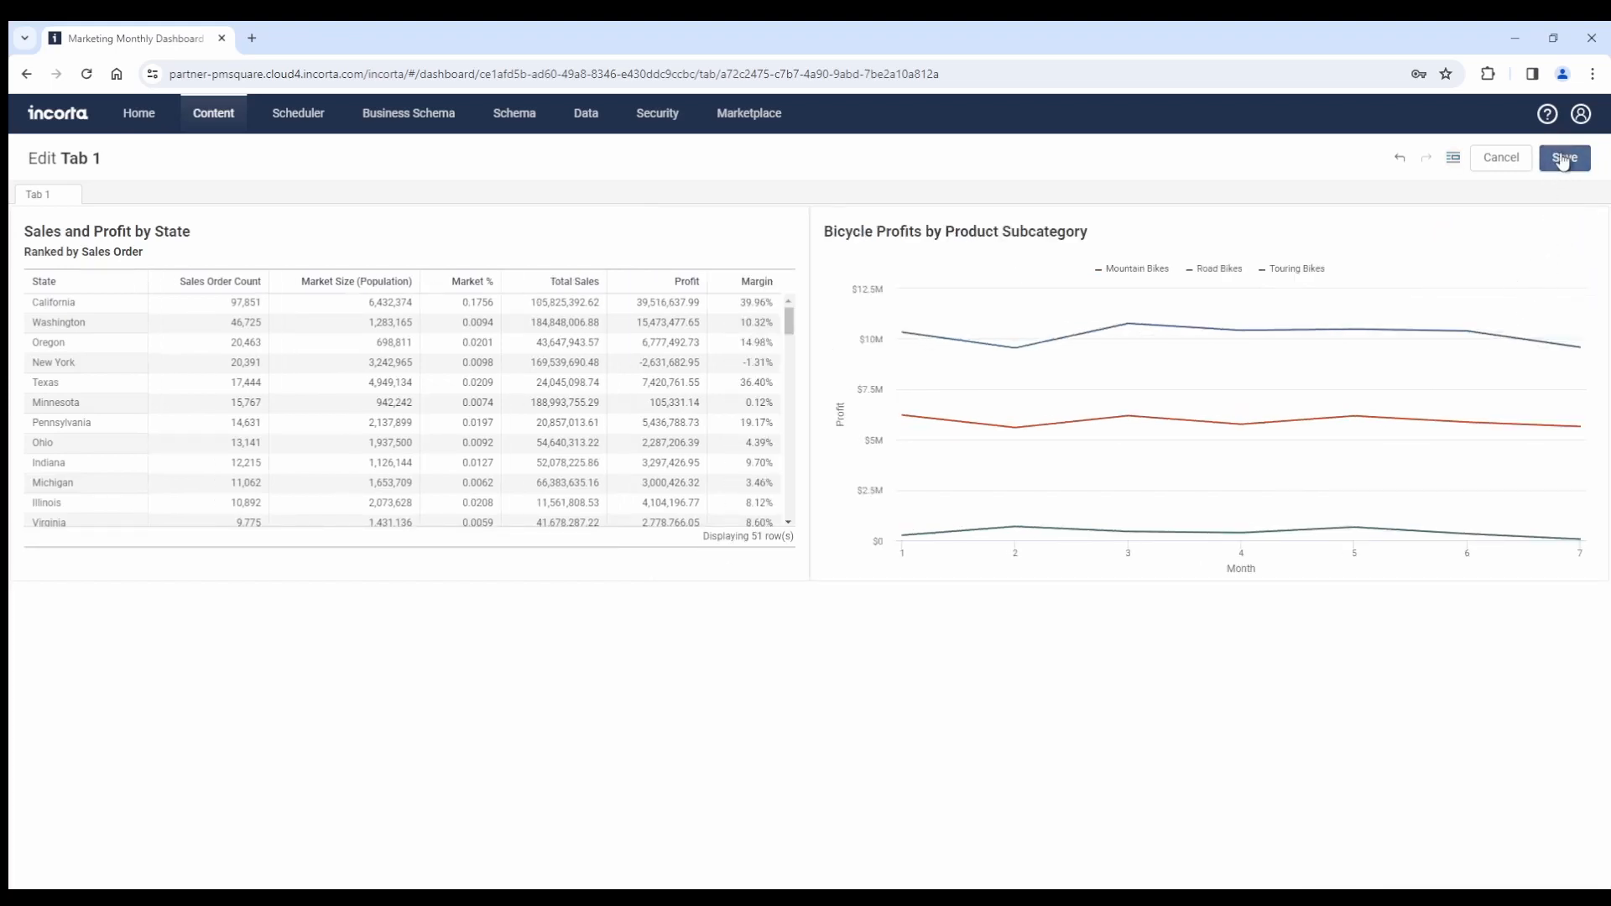